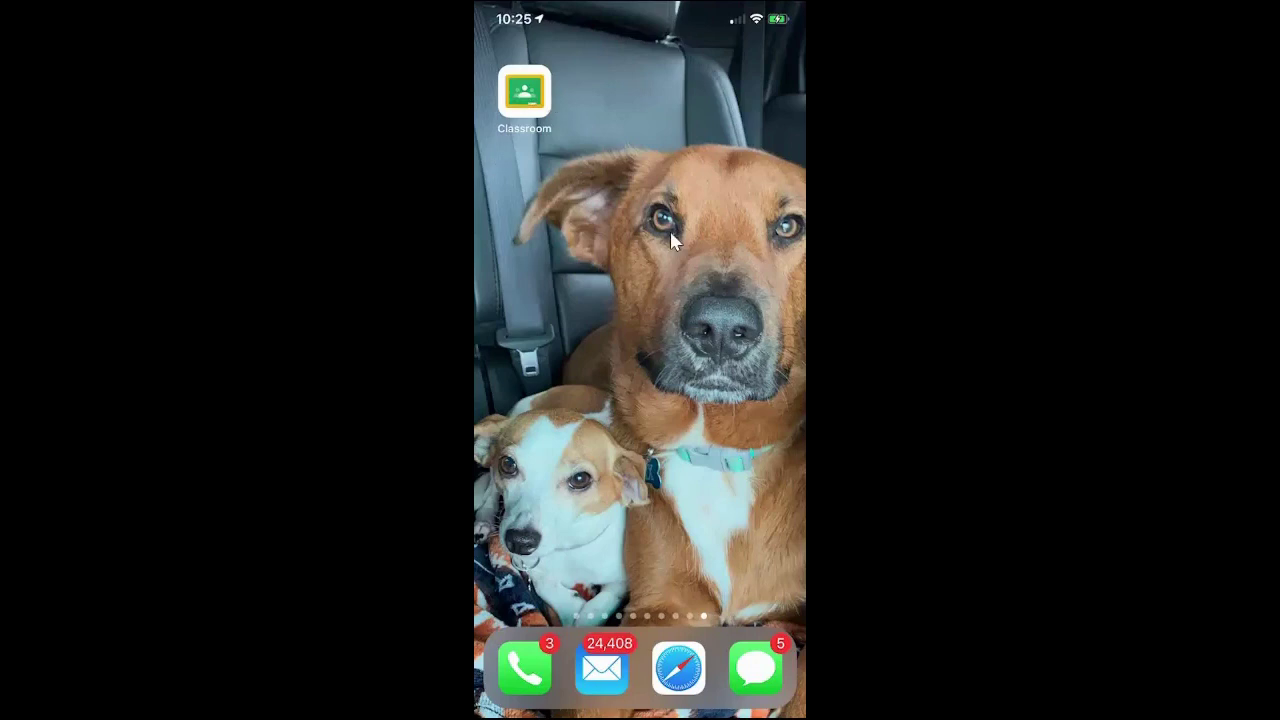
Step: Open the Technology class and show its Classwork list with Assignment 1 and Assignment 2
left_click(512, 100)
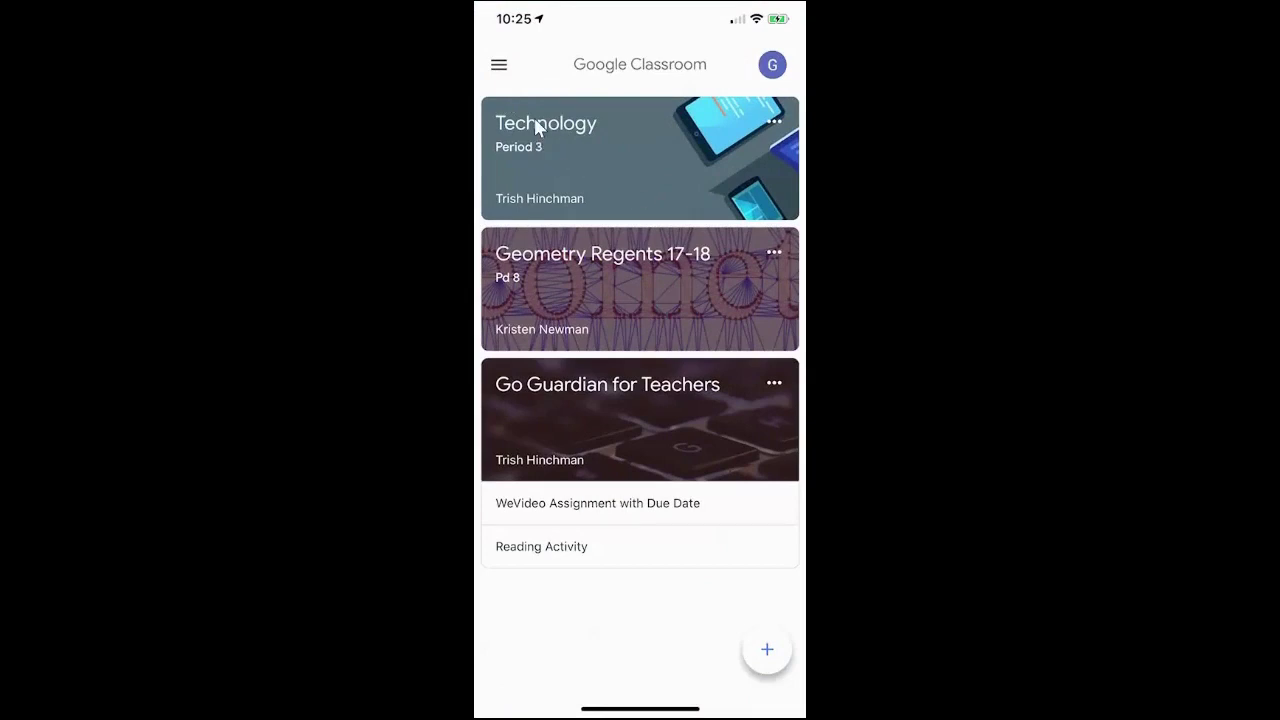
left_click(537, 127)
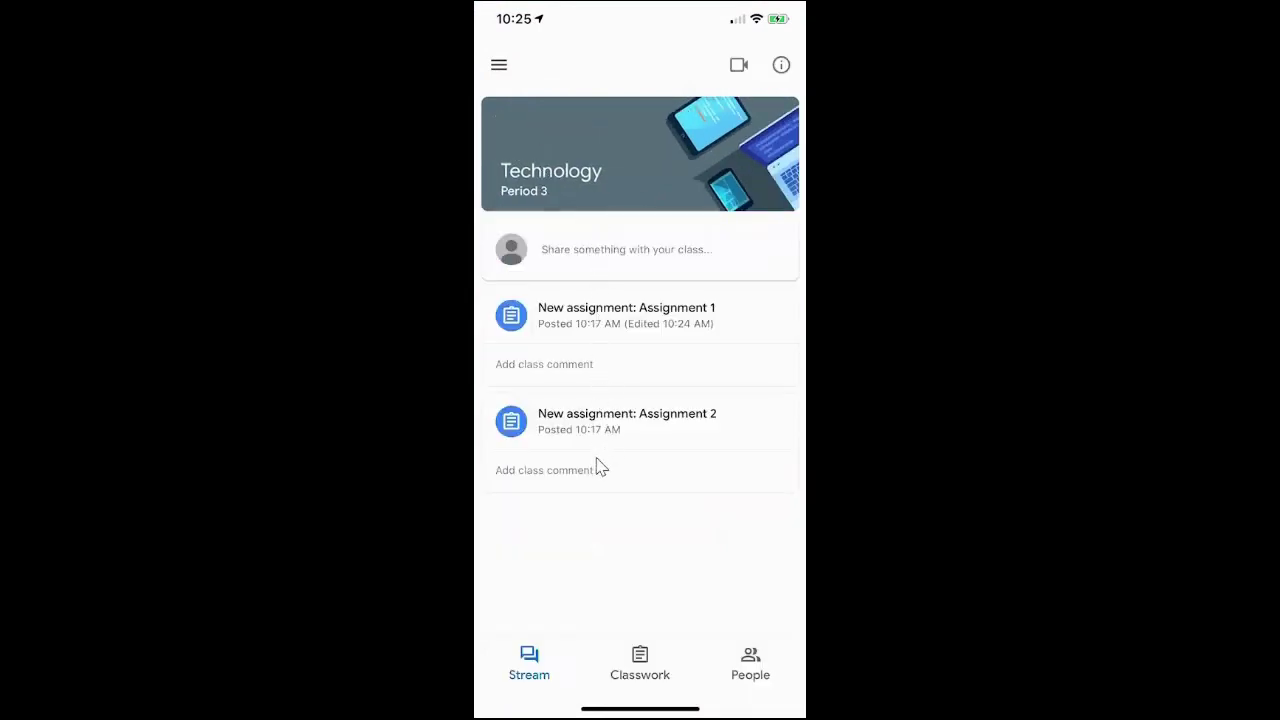
left_click(642, 677)
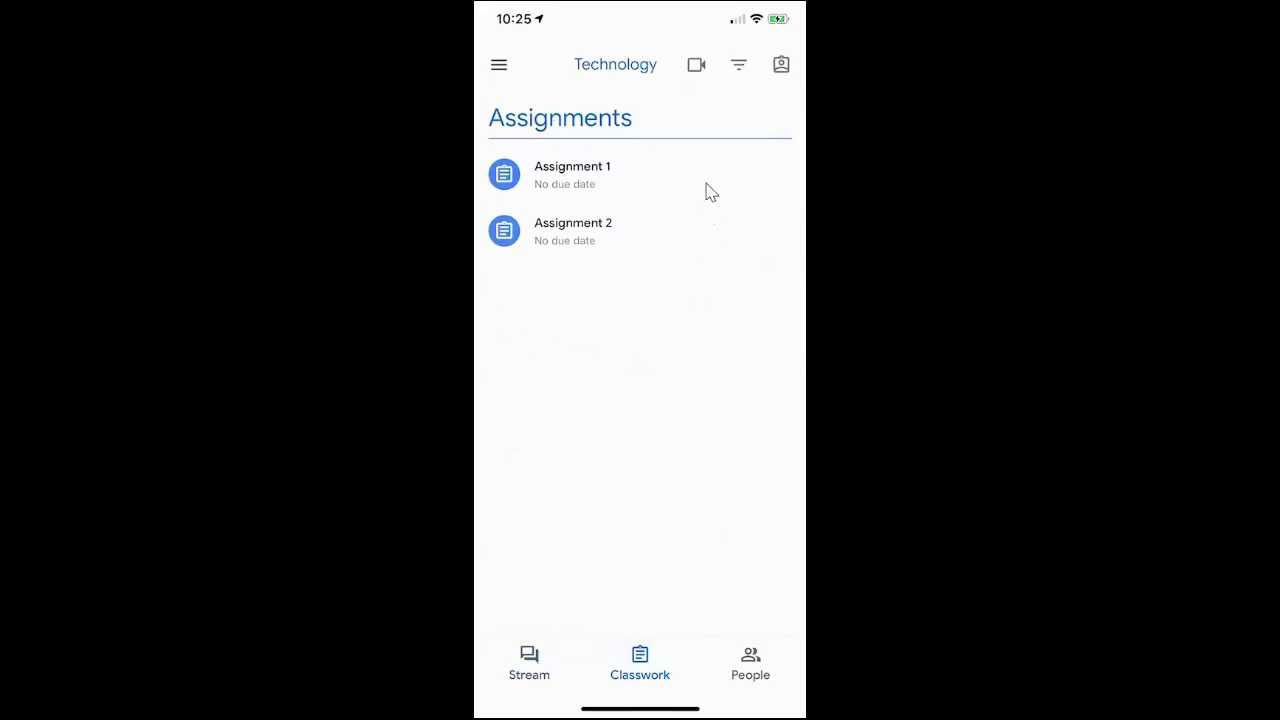
Step: Open Assignment 1, expand Your work, and list the attachment source choices
left_click(591, 187)
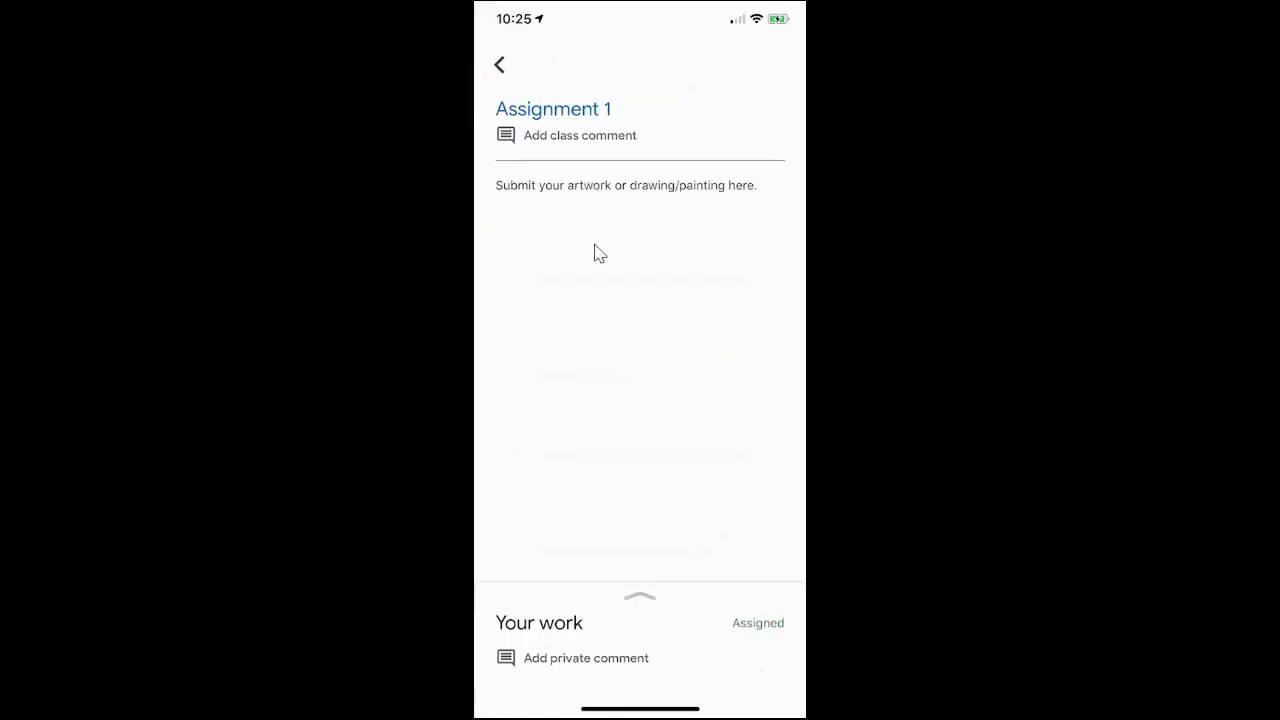
left_click(566, 641)
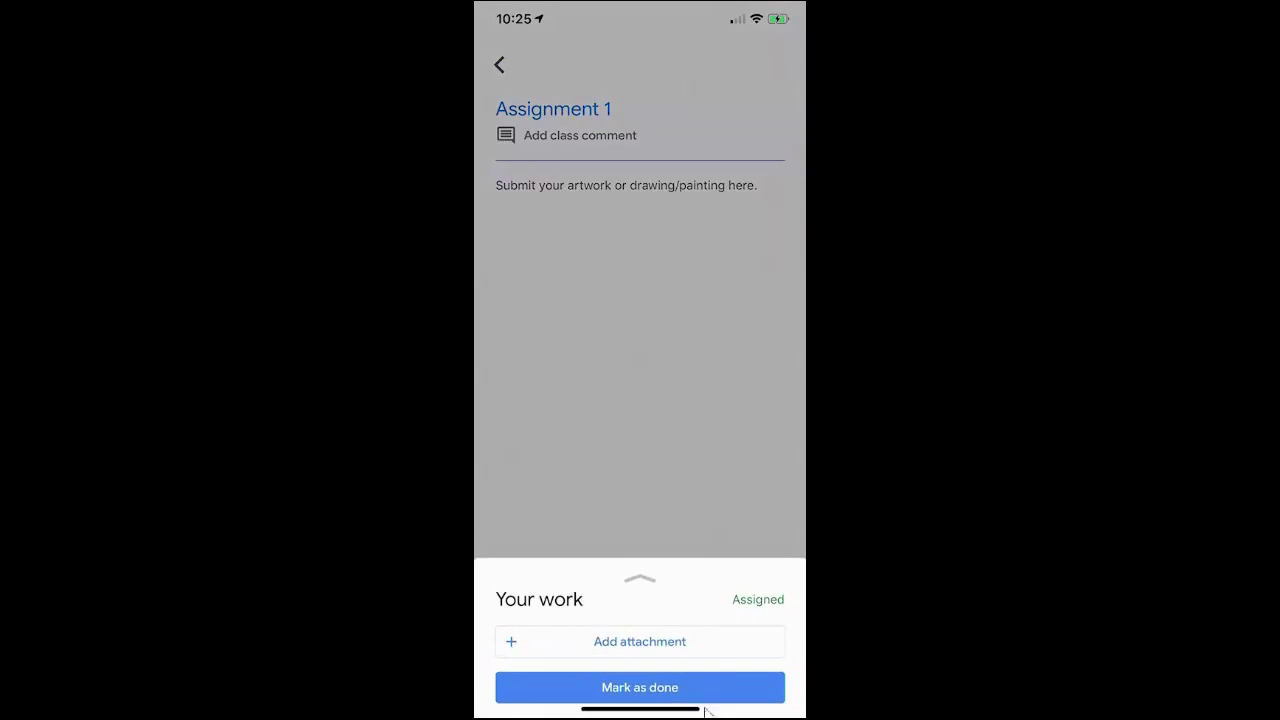
left_click(619, 642)
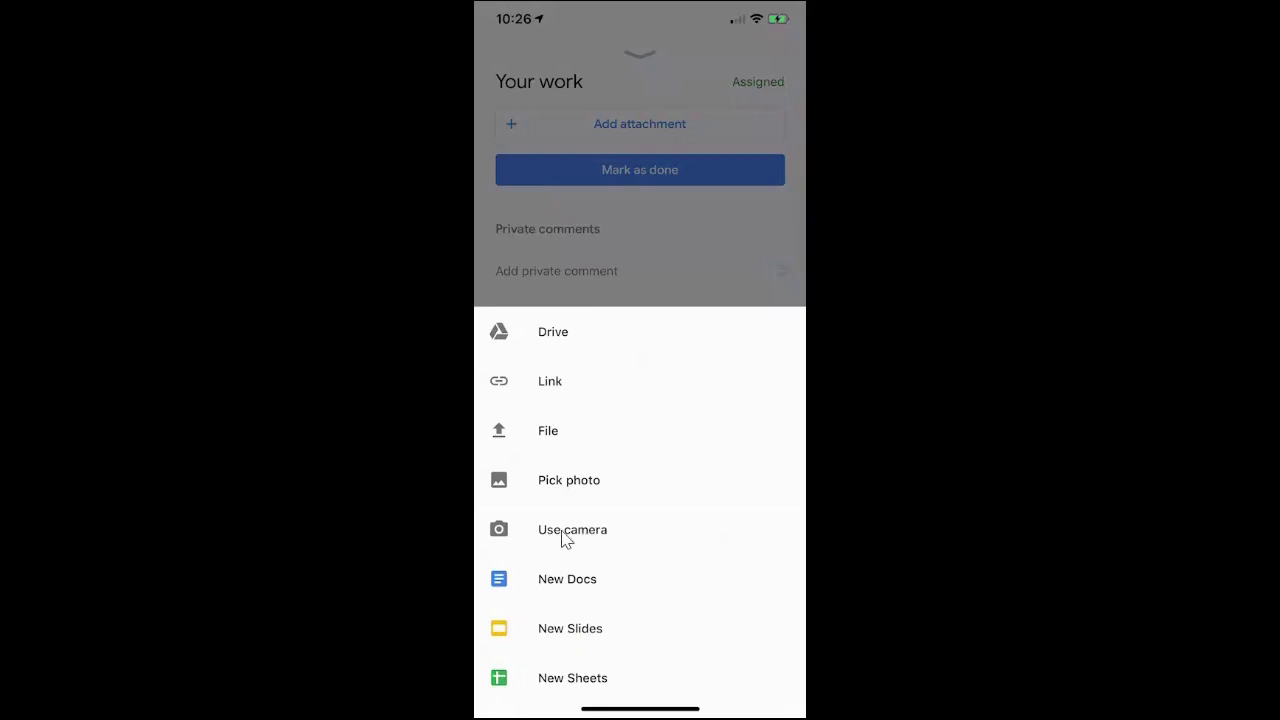
Step: Photograph the work with the phone camera and attach the photo to Assignment 1
left_click(563, 539)
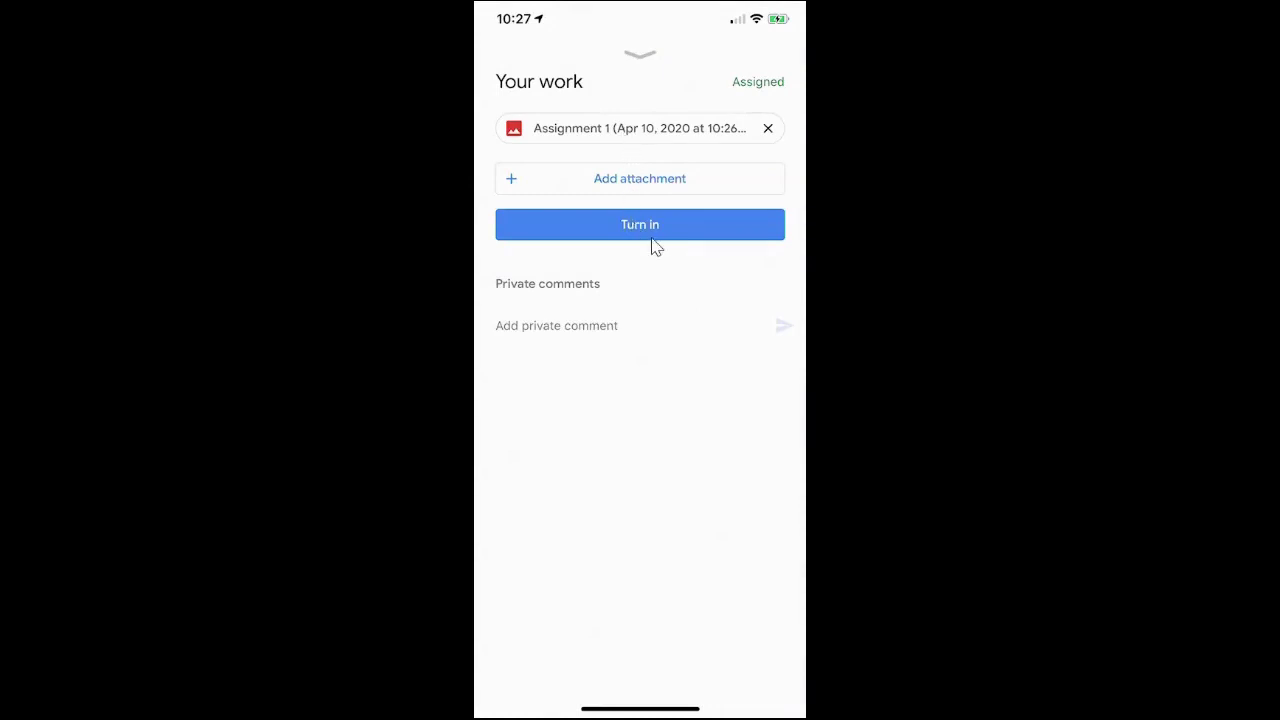
left_click(684, 192)
Step: Turn in Assignment 1 with its single photo attachment and confirm the submission
left_click(650, 300)
left_click(676, 232)
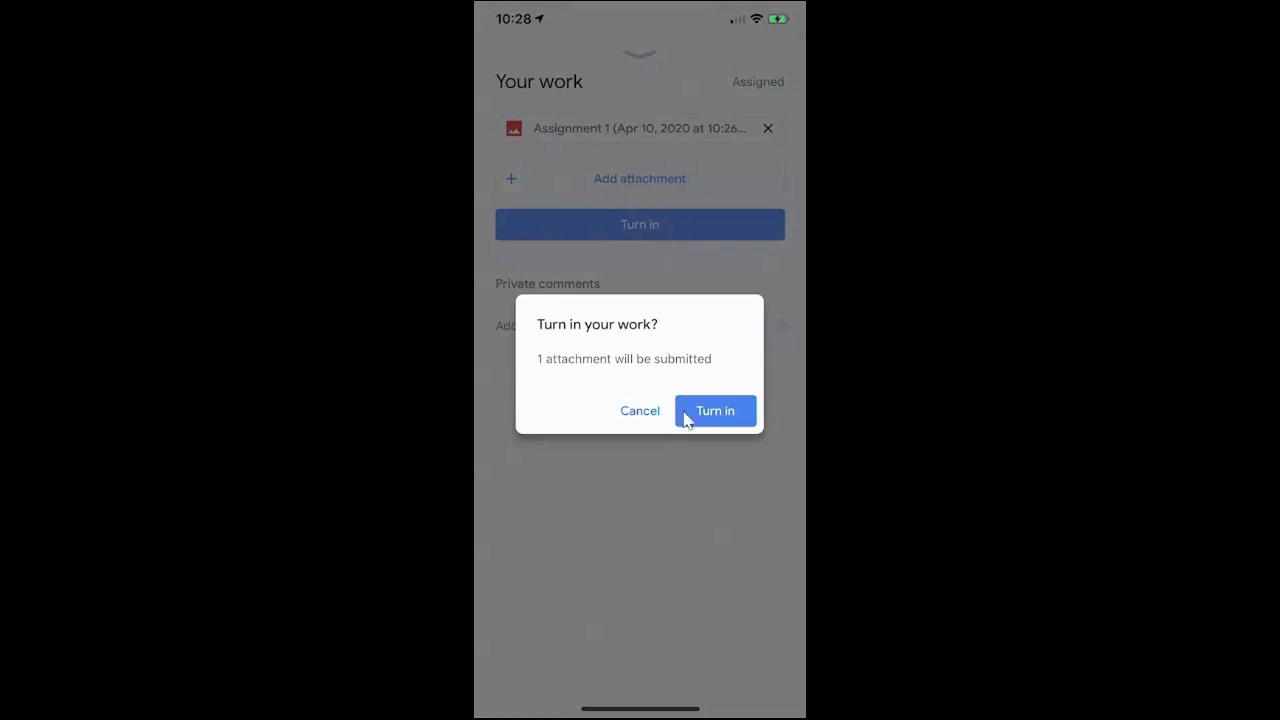
left_click(729, 428)
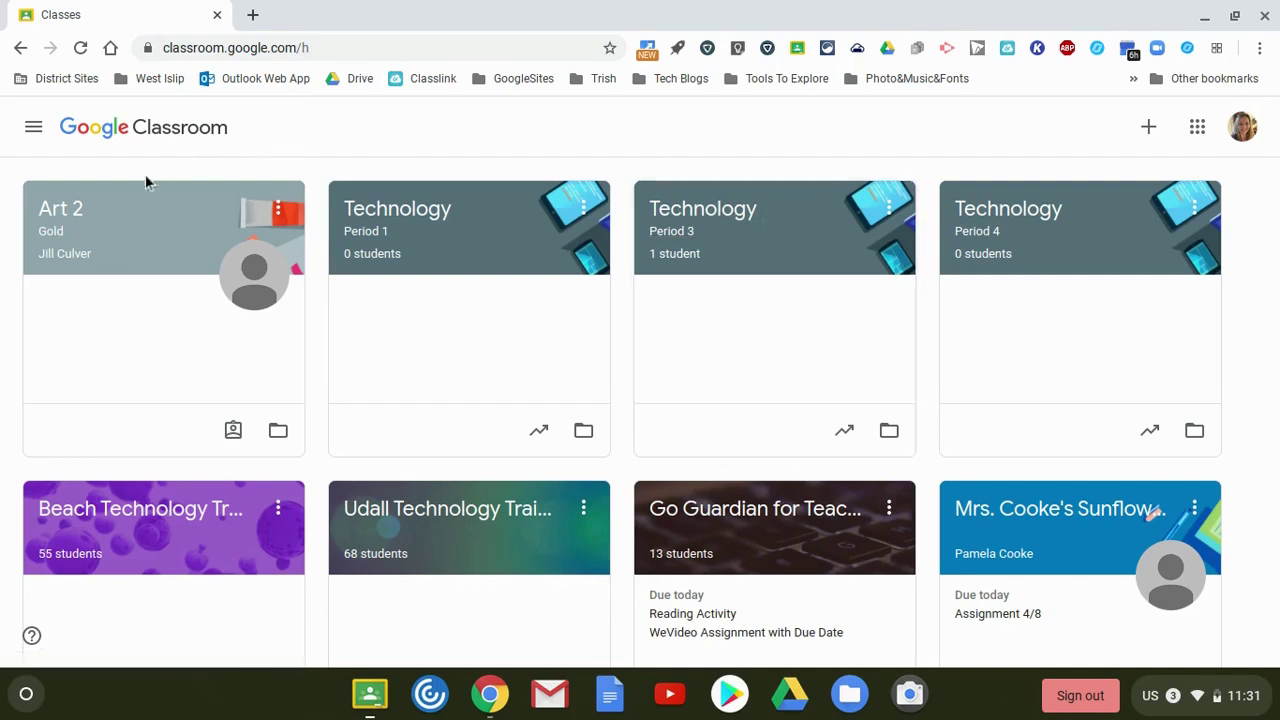
Step: Open Art 2's Assignment 1 page from Classwork and show the Add or create options
left_click(62, 210)
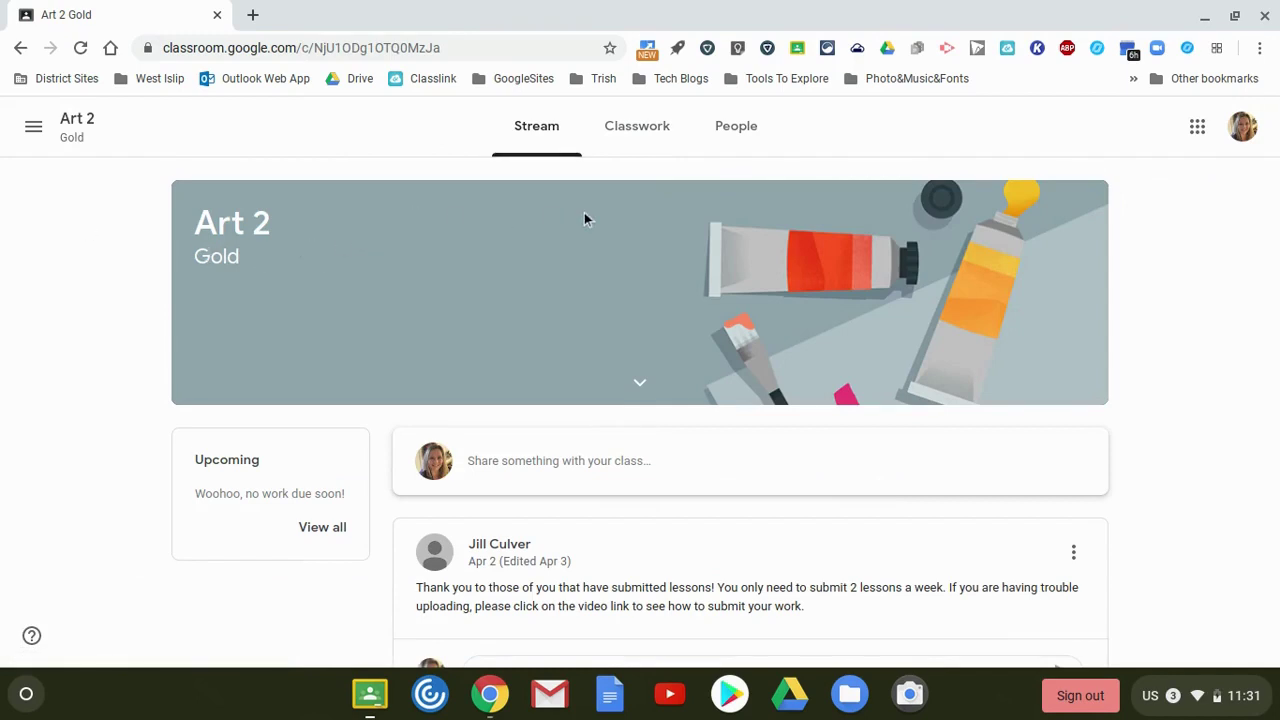
scroll(584, 219, "down", 1)
scroll(584, 219, "up", 1)
left_click(643, 150)
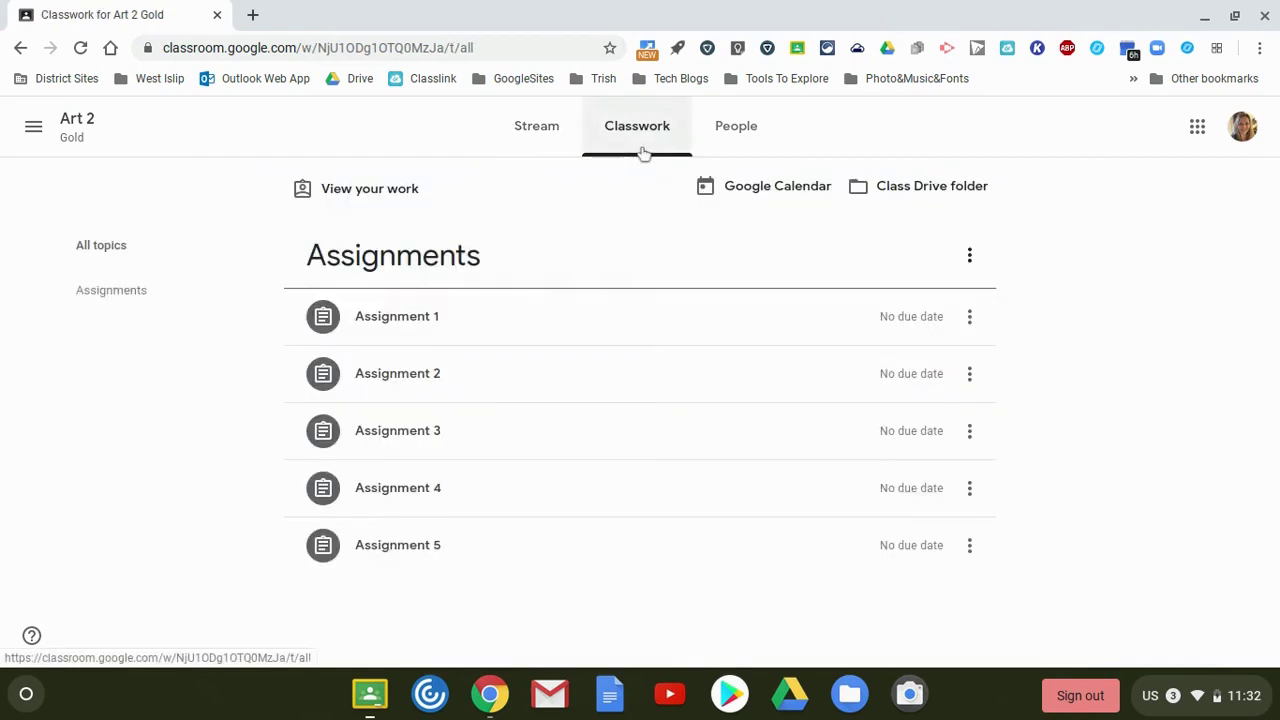
left_click(427, 328)
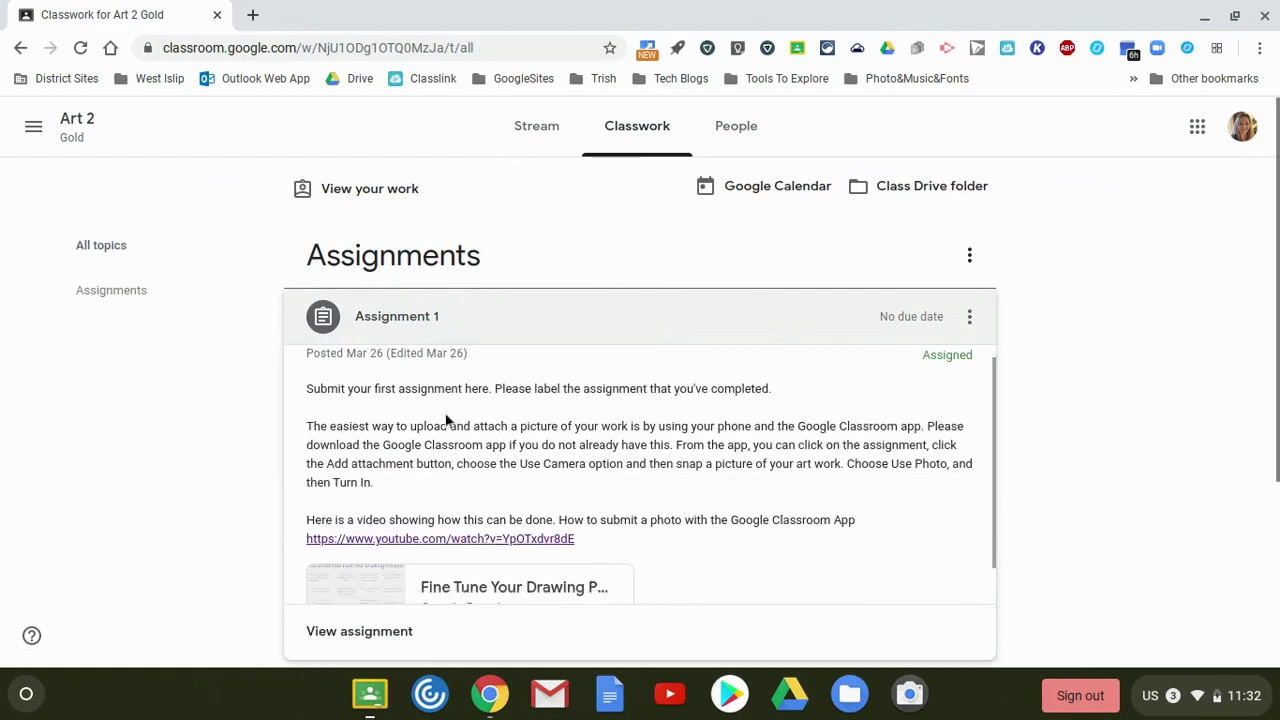
scroll(445, 420, "down", 1)
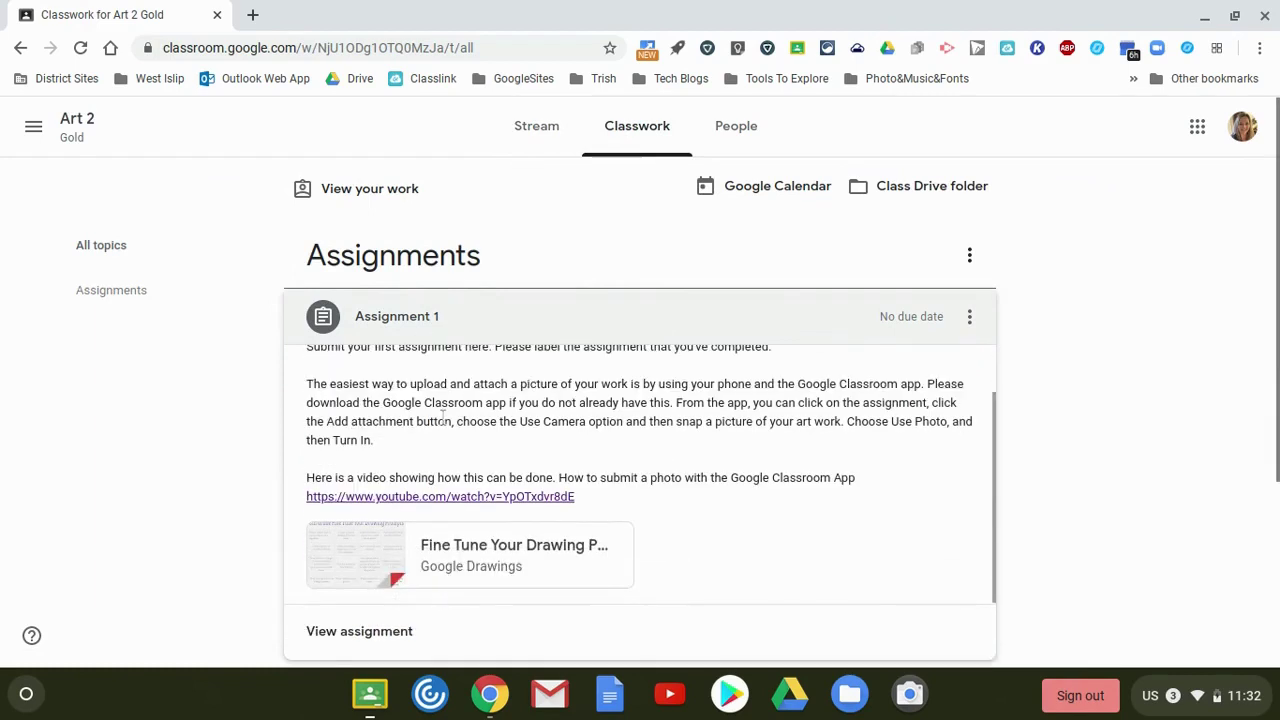
left_click(388, 632)
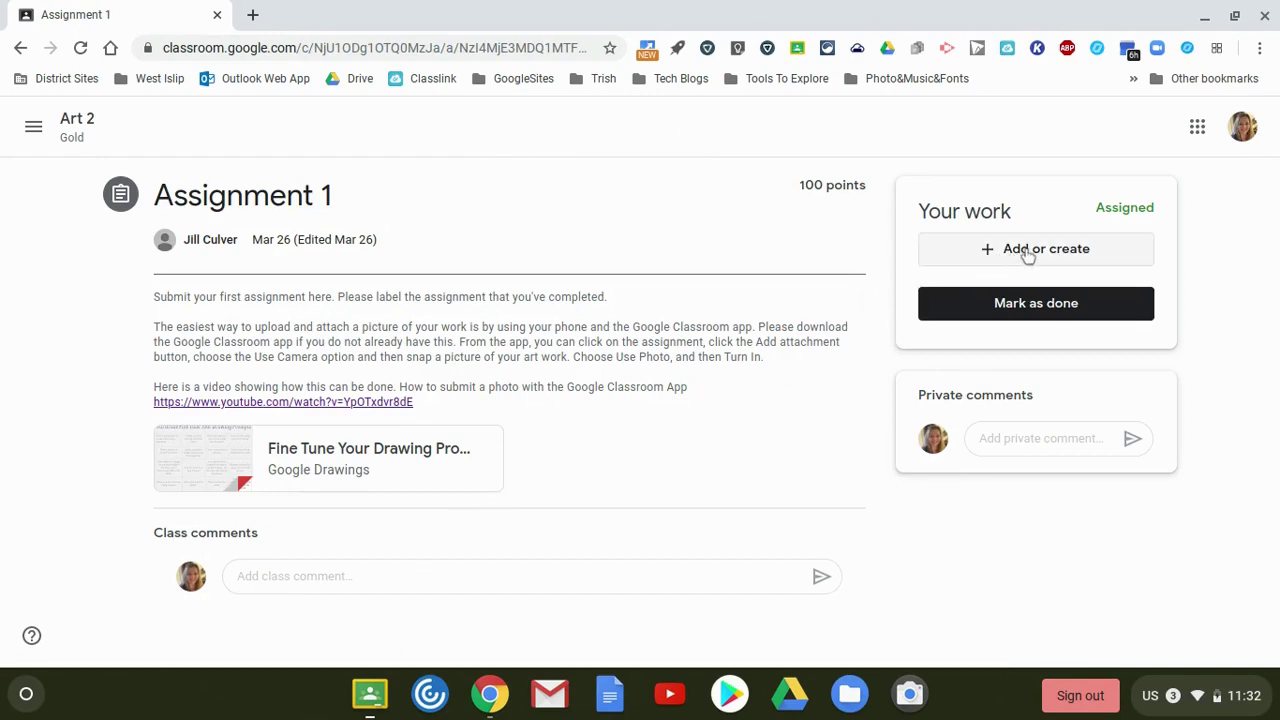
left_click(1027, 252)
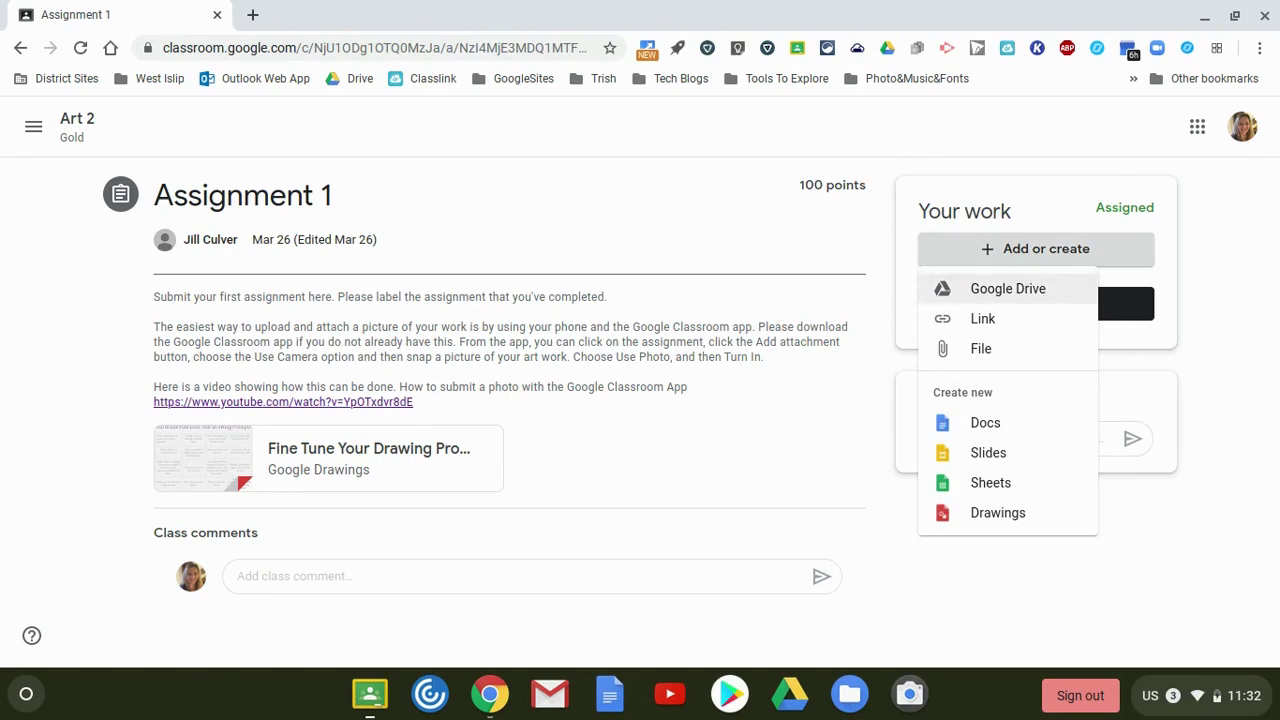
Step: Minimize Chrome and browse the launcher's full app list to the page with Camera and WeVideo
left_click(1176, 251)
left_click(1204, 16)
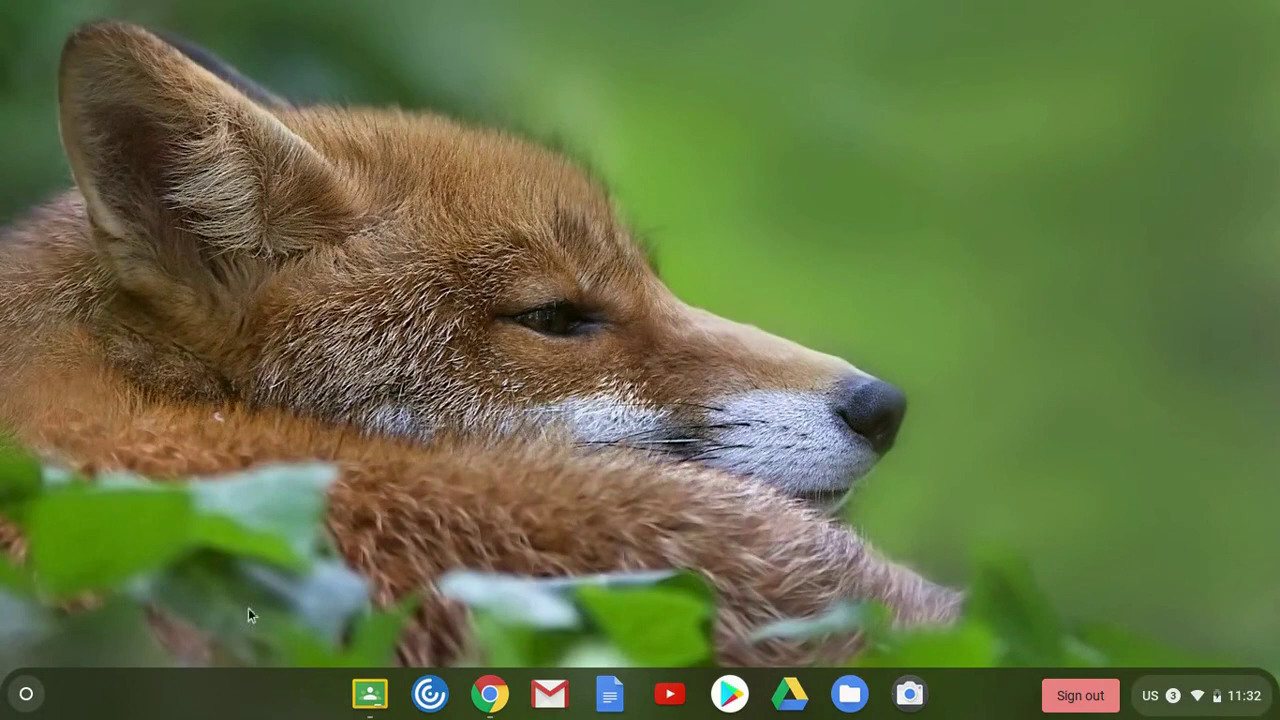
left_click(27, 697)
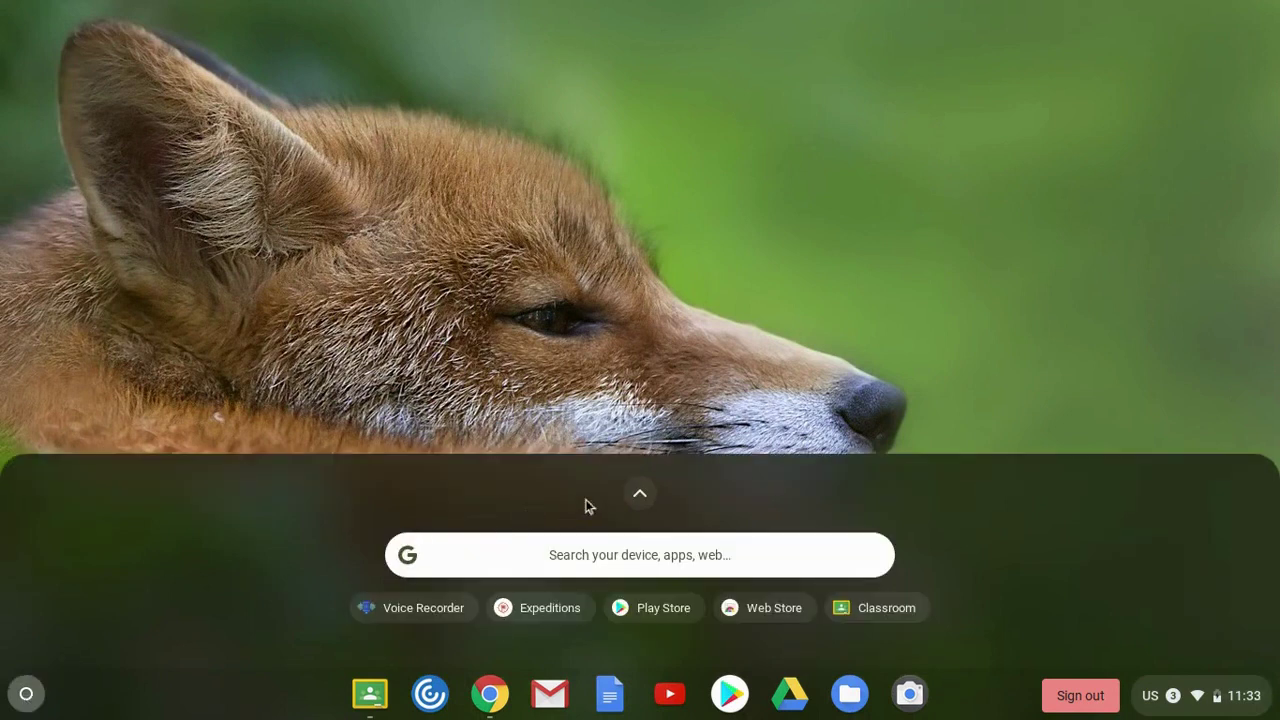
left_click(640, 497)
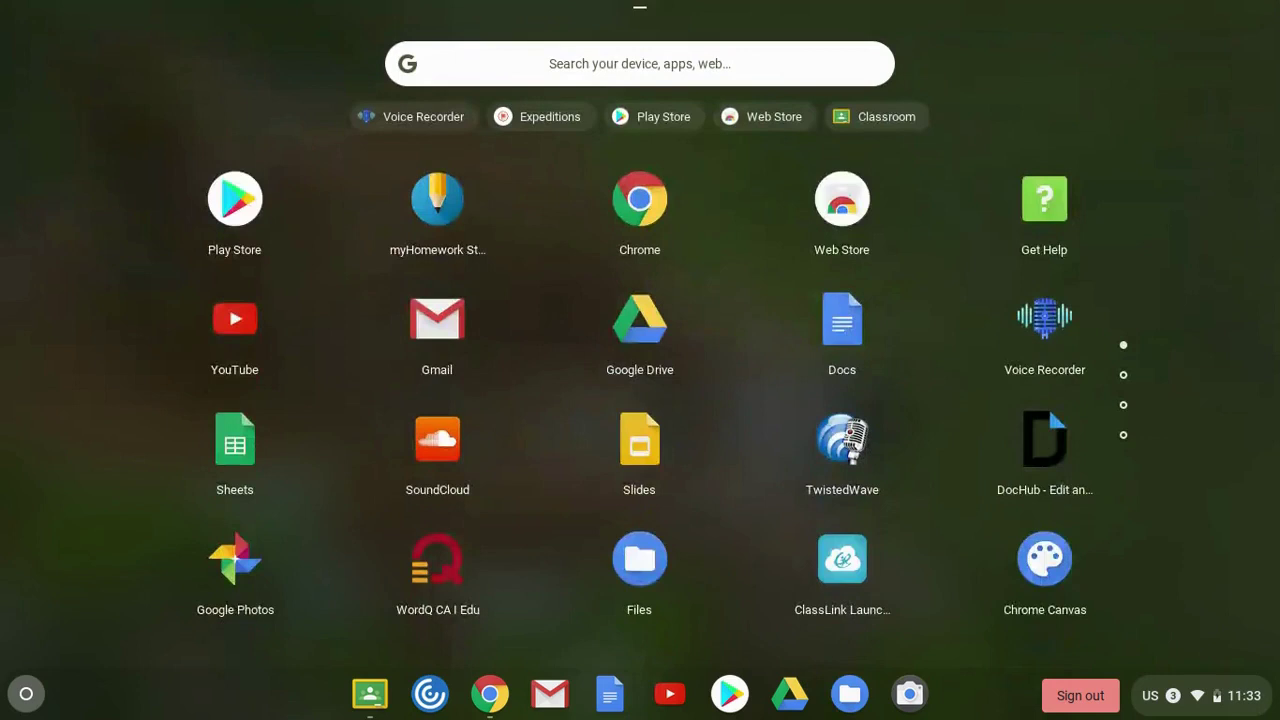
scroll(640, 400, "down", 2)
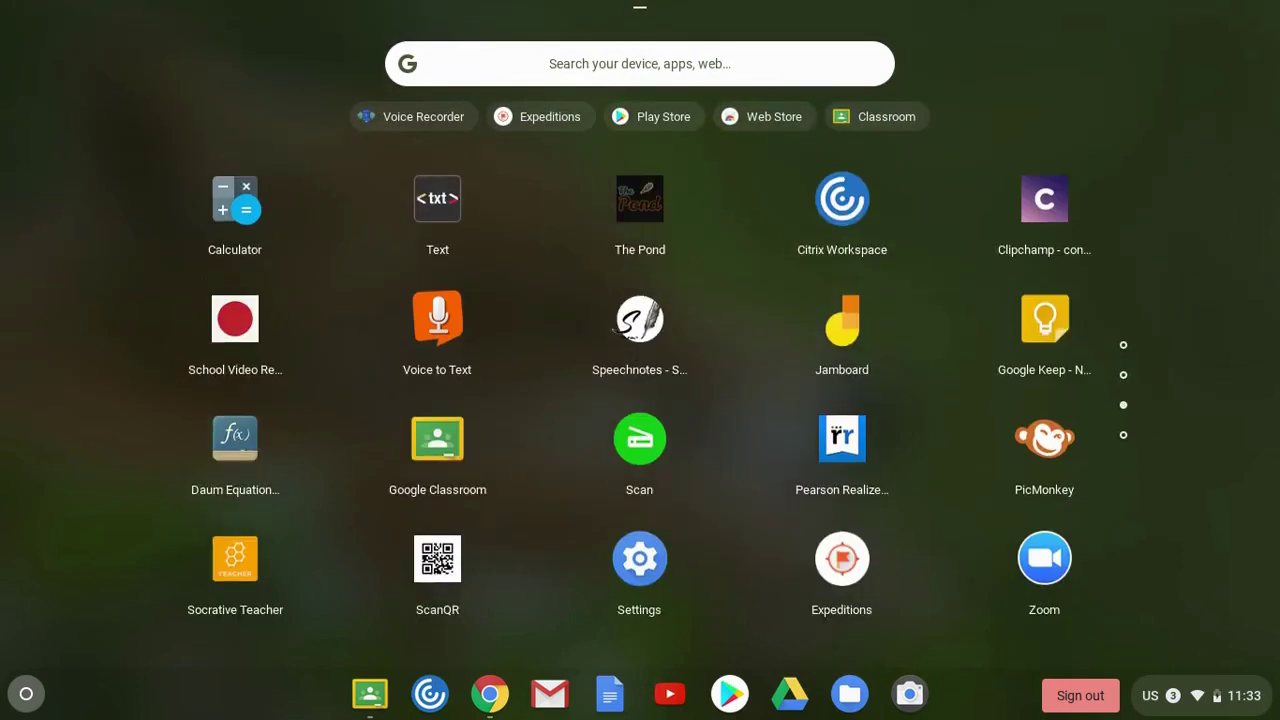
scroll(533, 475, "down", 1)
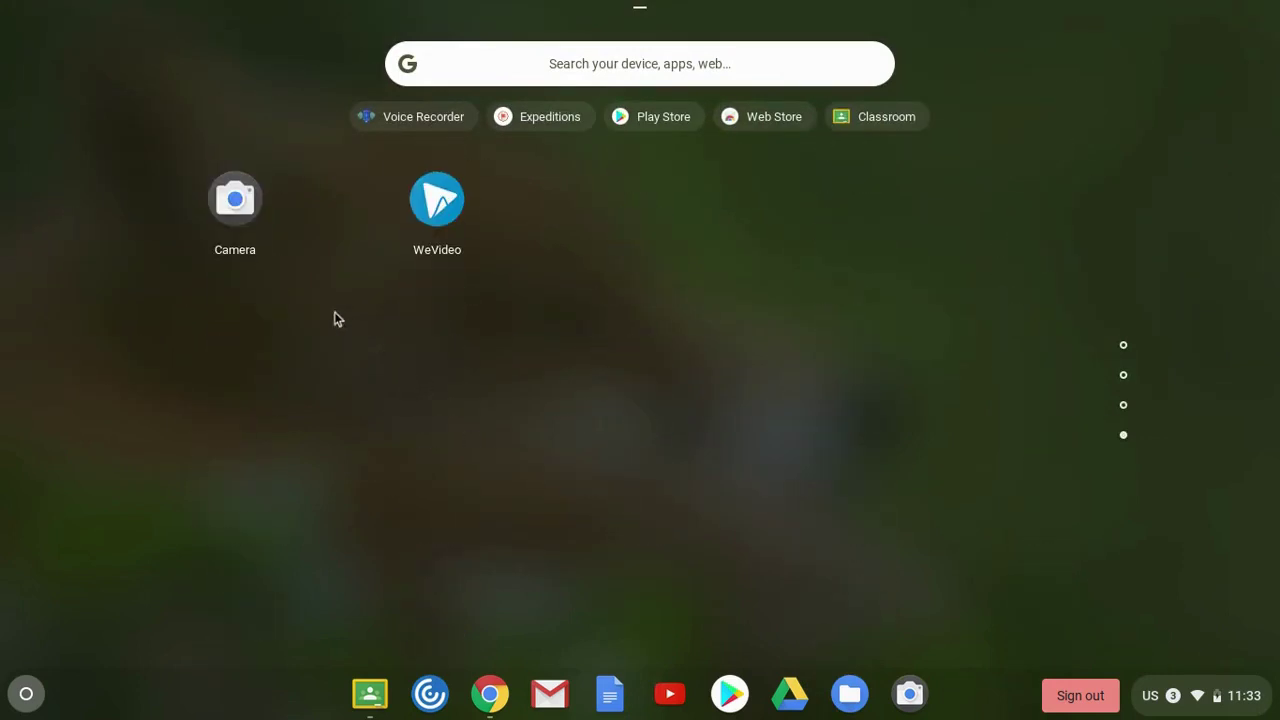
Step: Photograph the portrait drawing with Camera and view it as IMG_20200410_113413
left_click(235, 202)
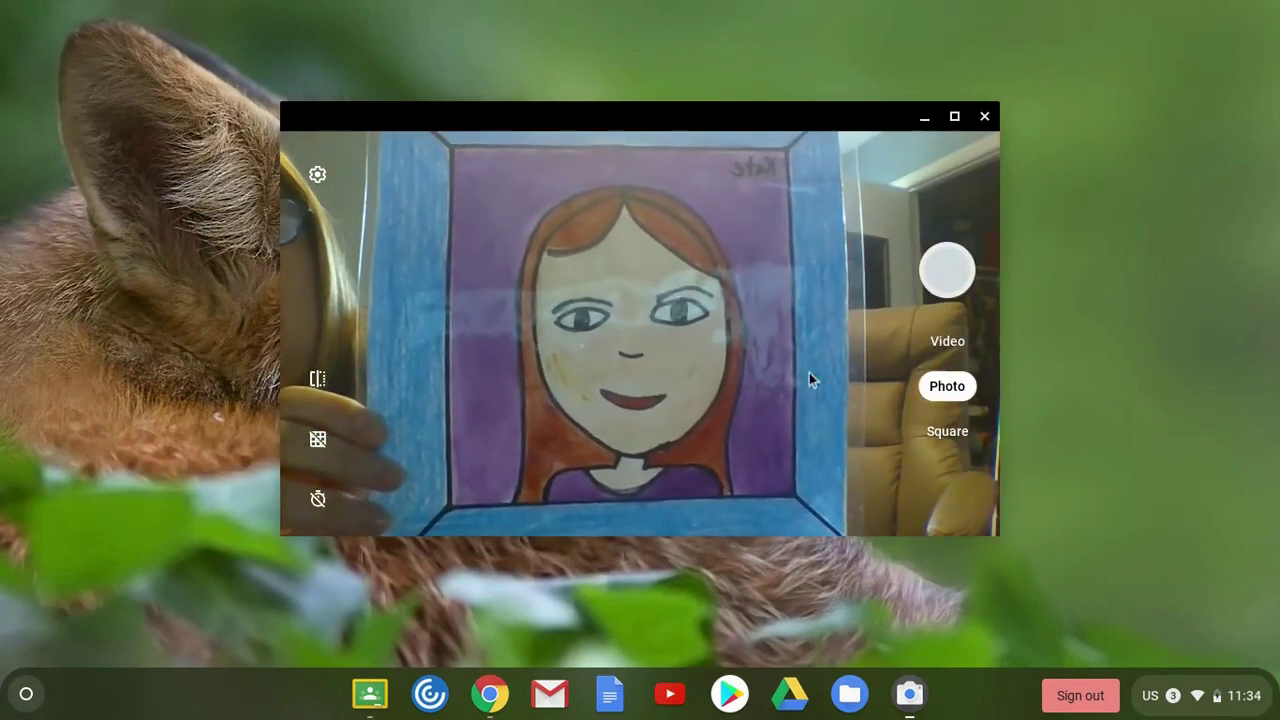
left_click(959, 275)
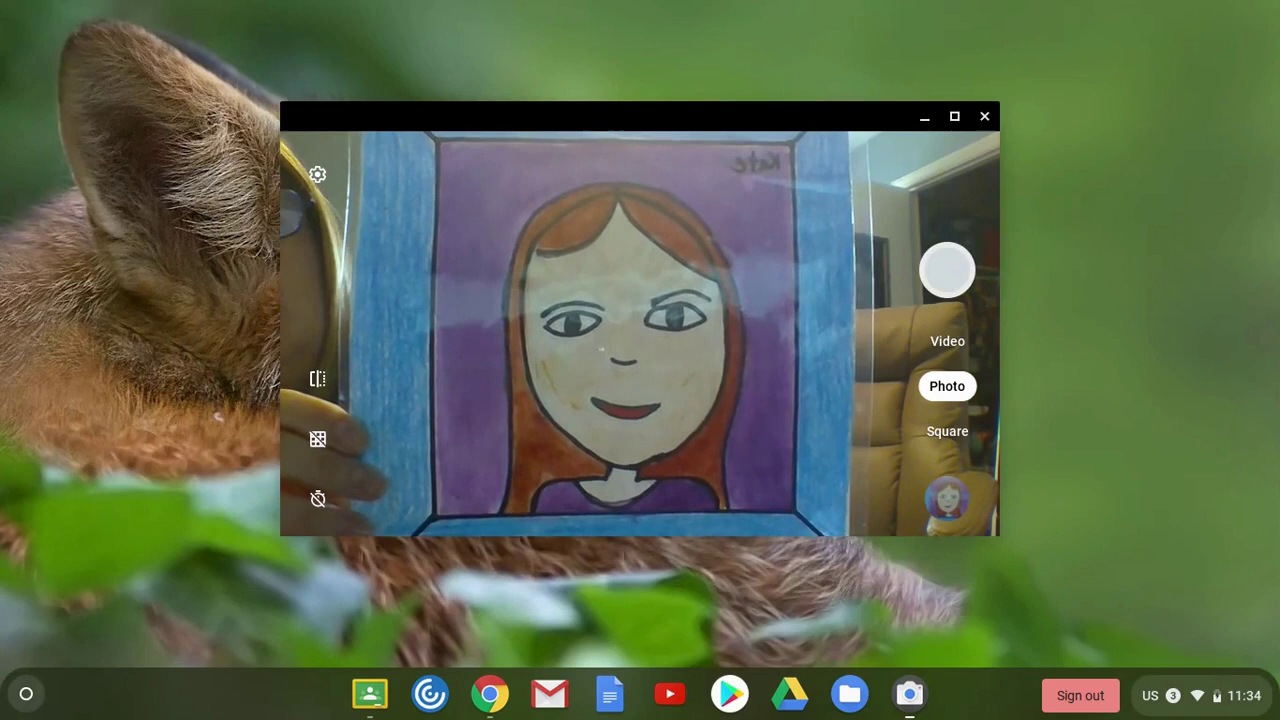
left_click(949, 508)
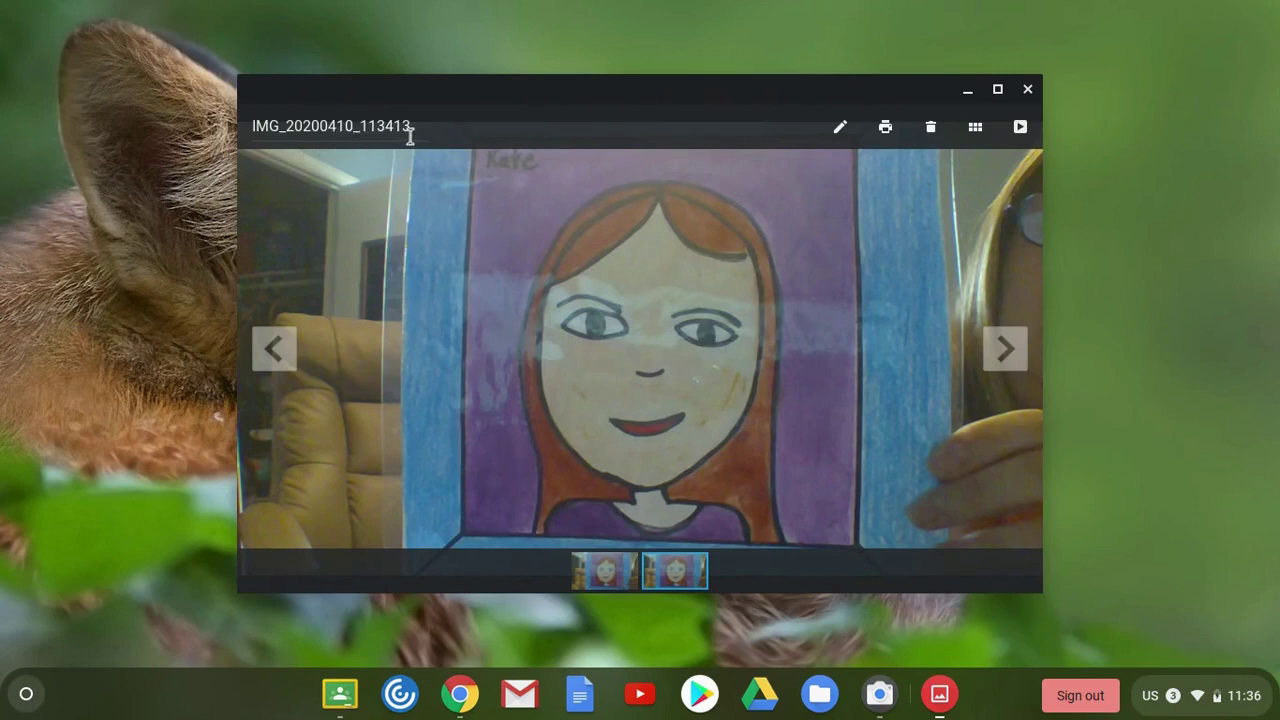
Step: Return to the Assignment 1 window and open the Insert files dialog via Add or create > File
left_click(459, 694)
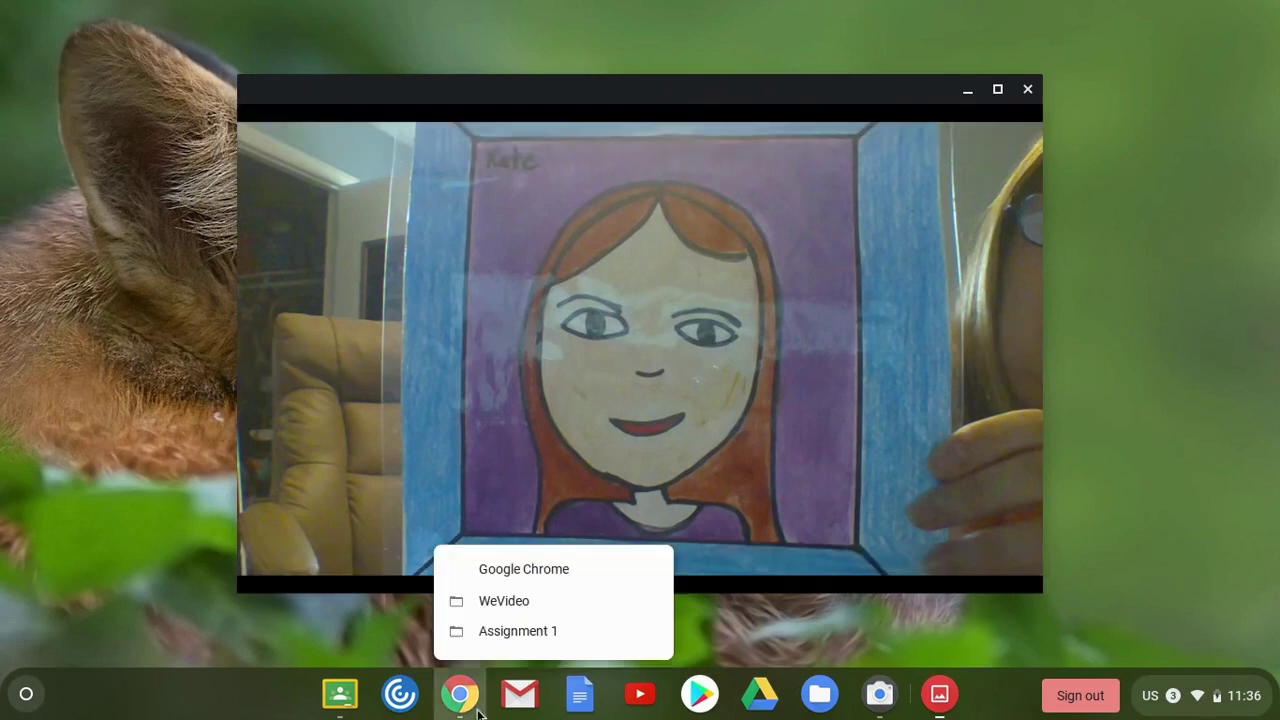
left_click(513, 631)
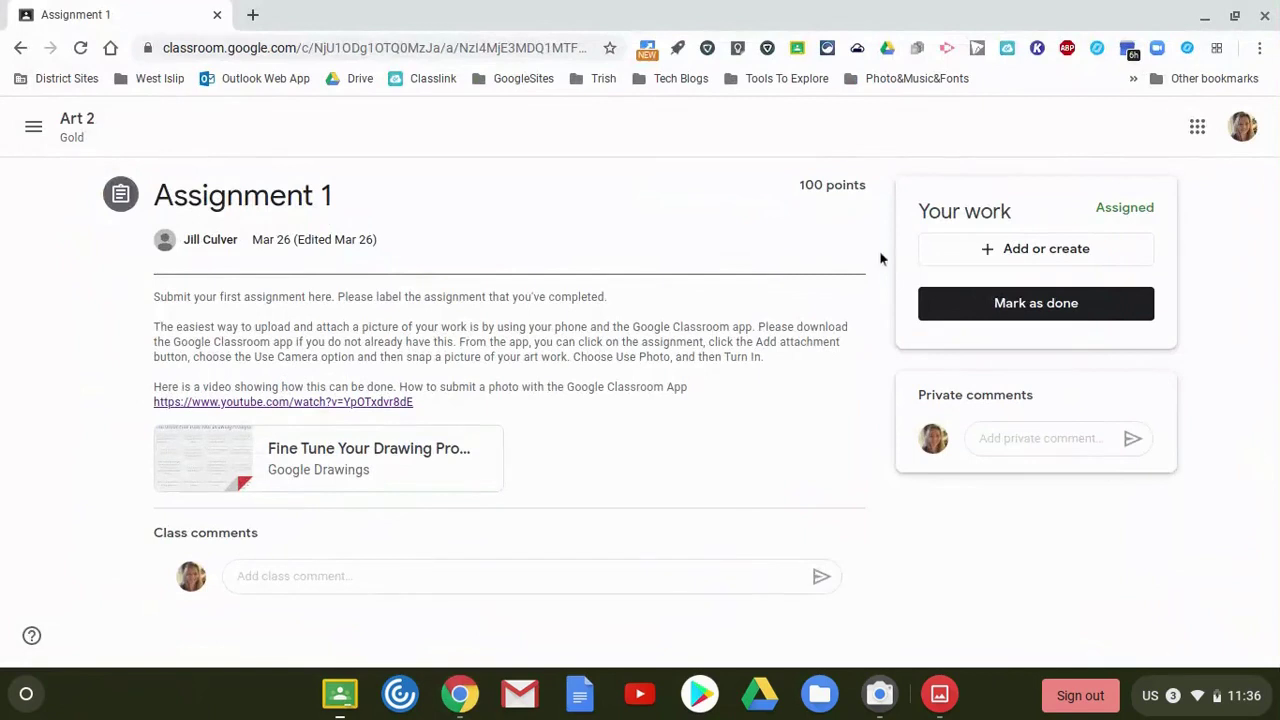
left_click(1027, 252)
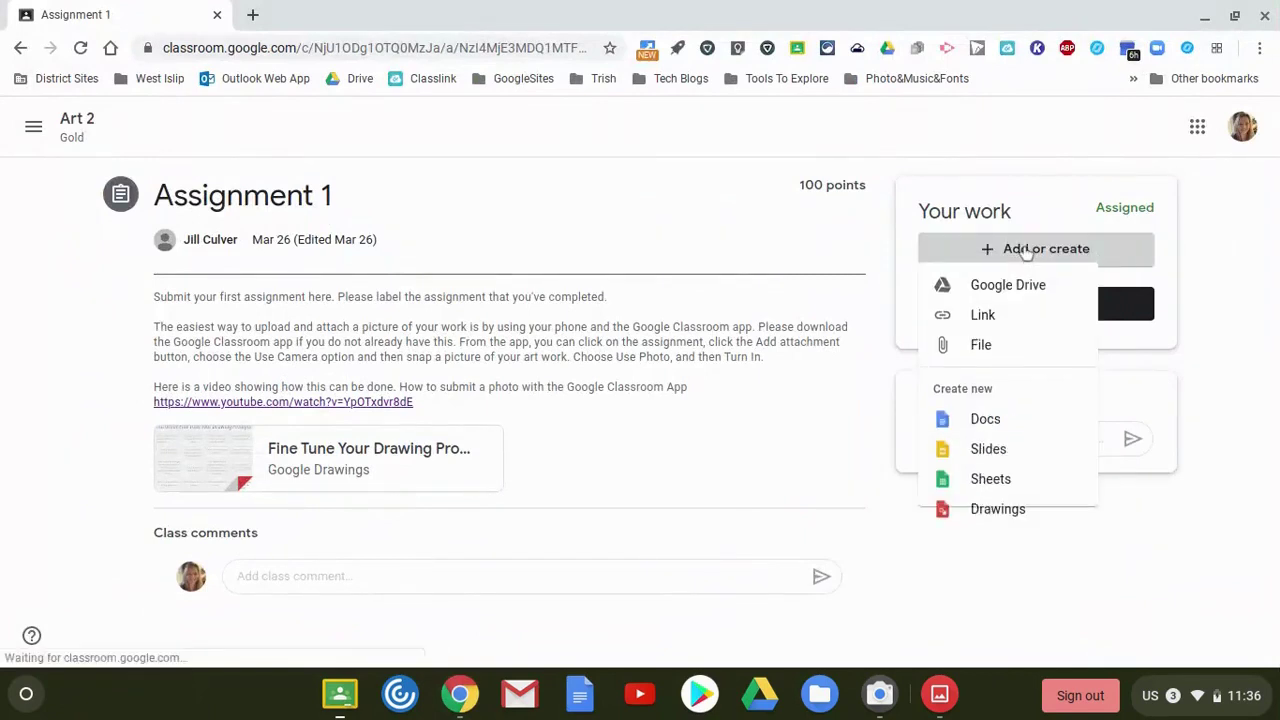
left_click(1005, 358)
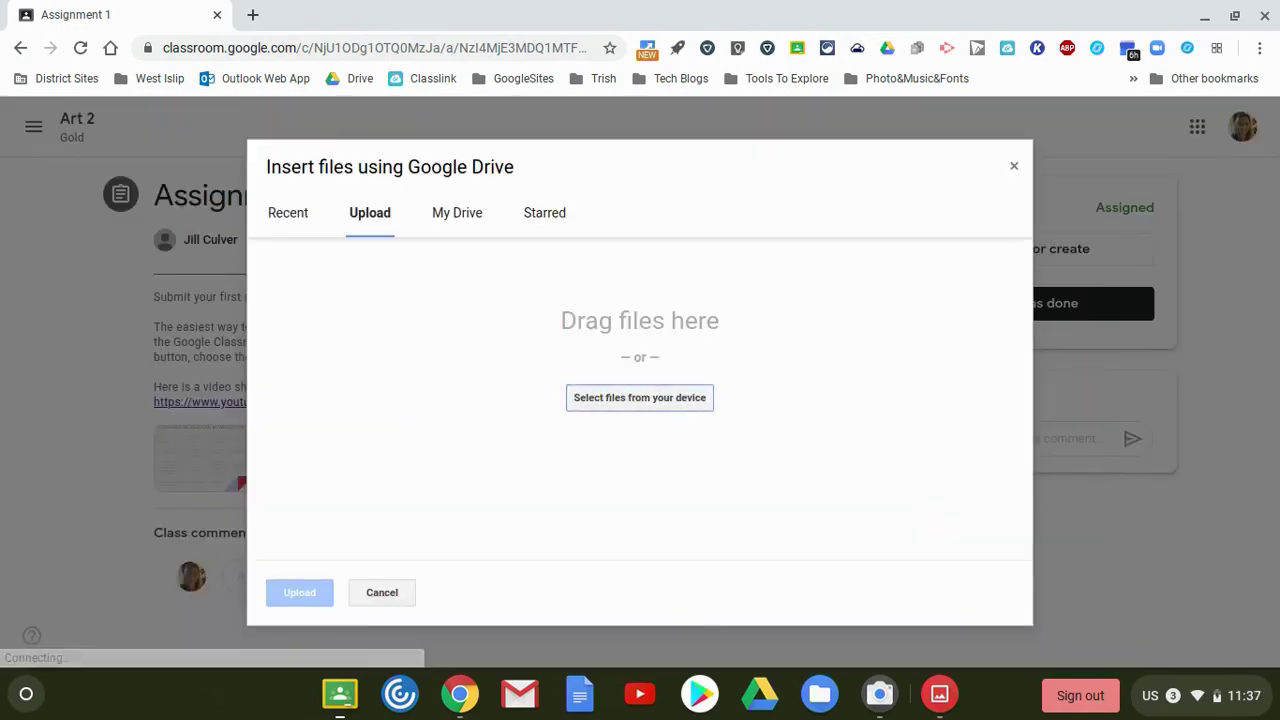
Step: Queue IMG_20200410_113413.jpg from the Downloads folder for upload
left_click(637, 398)
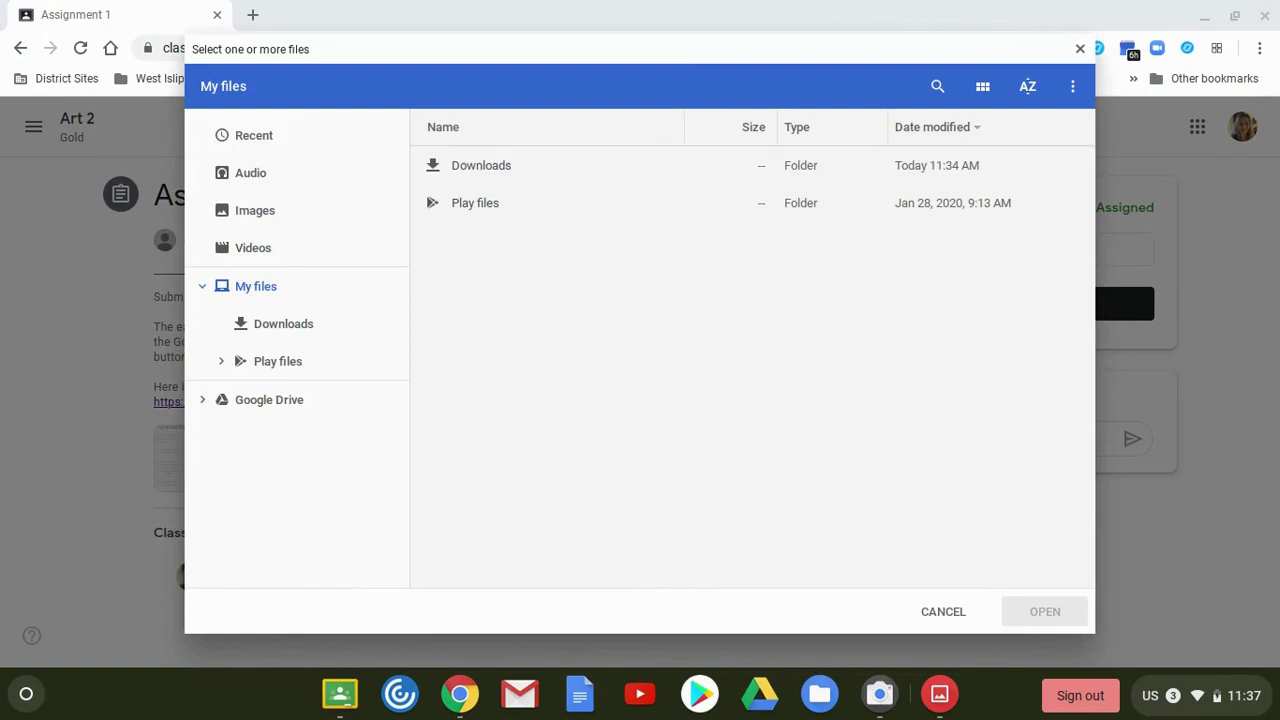
left_click(276, 333)
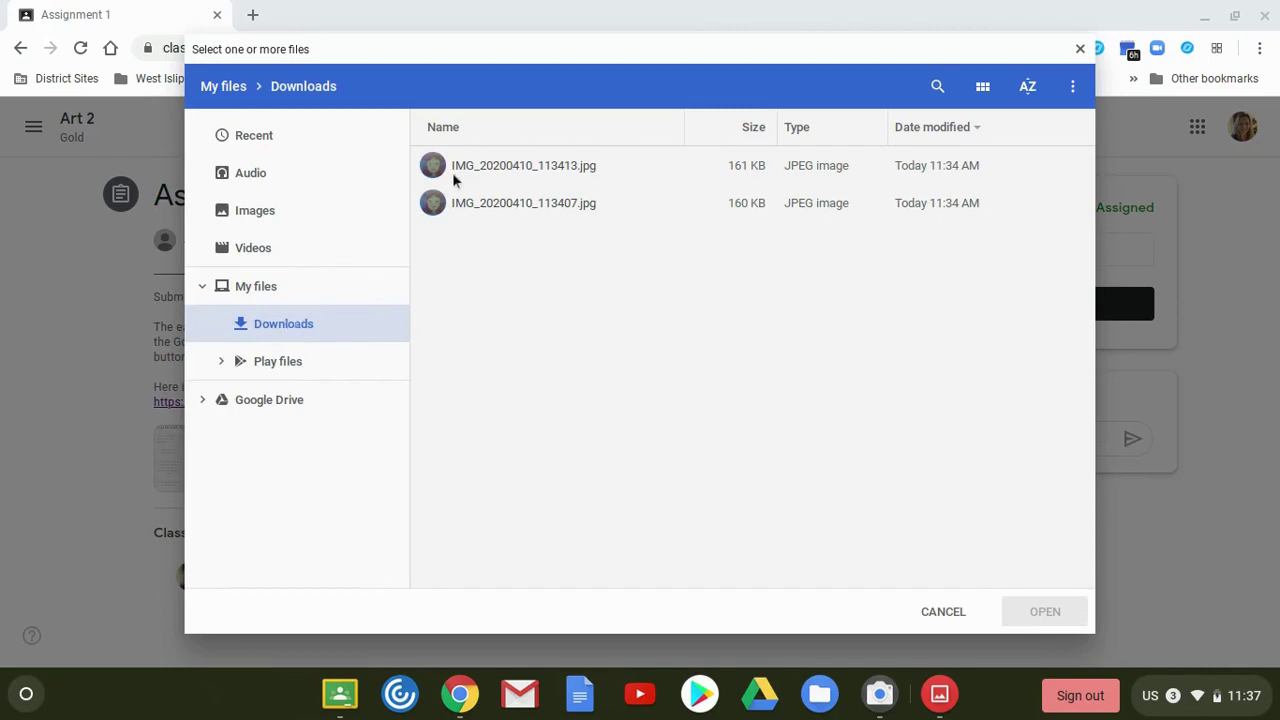
left_click(505, 170)
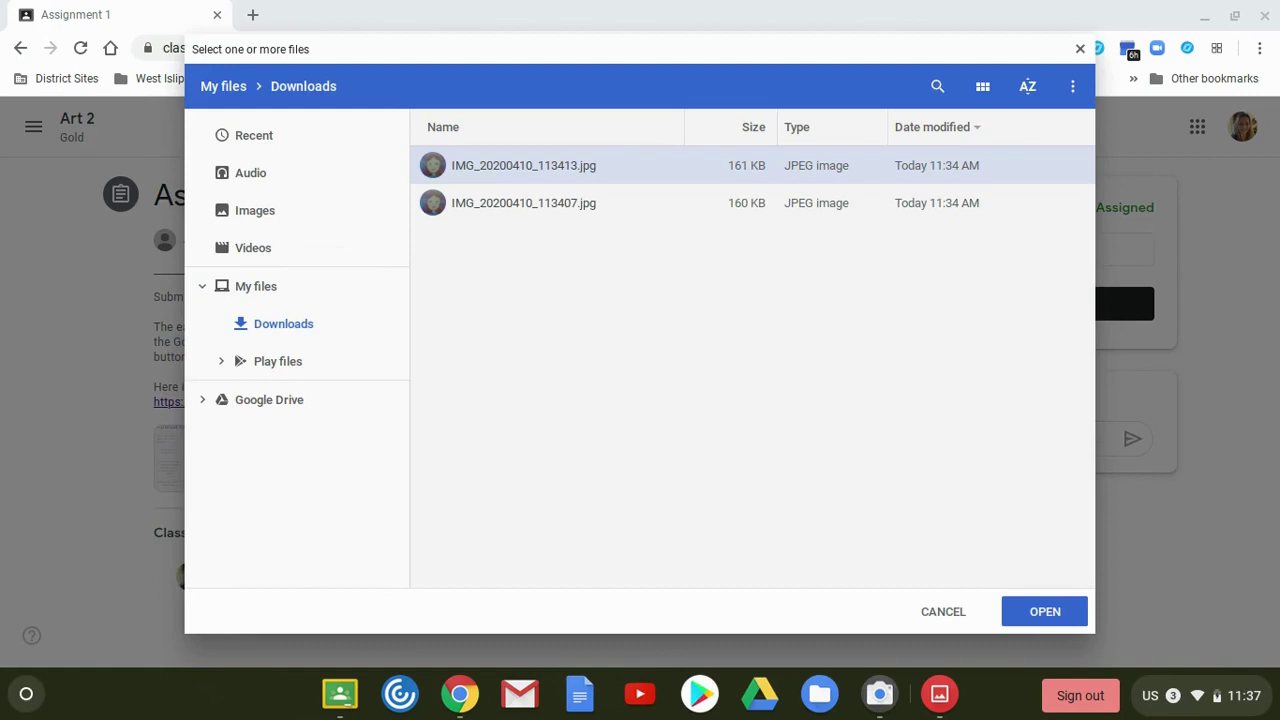
left_click(1045, 612)
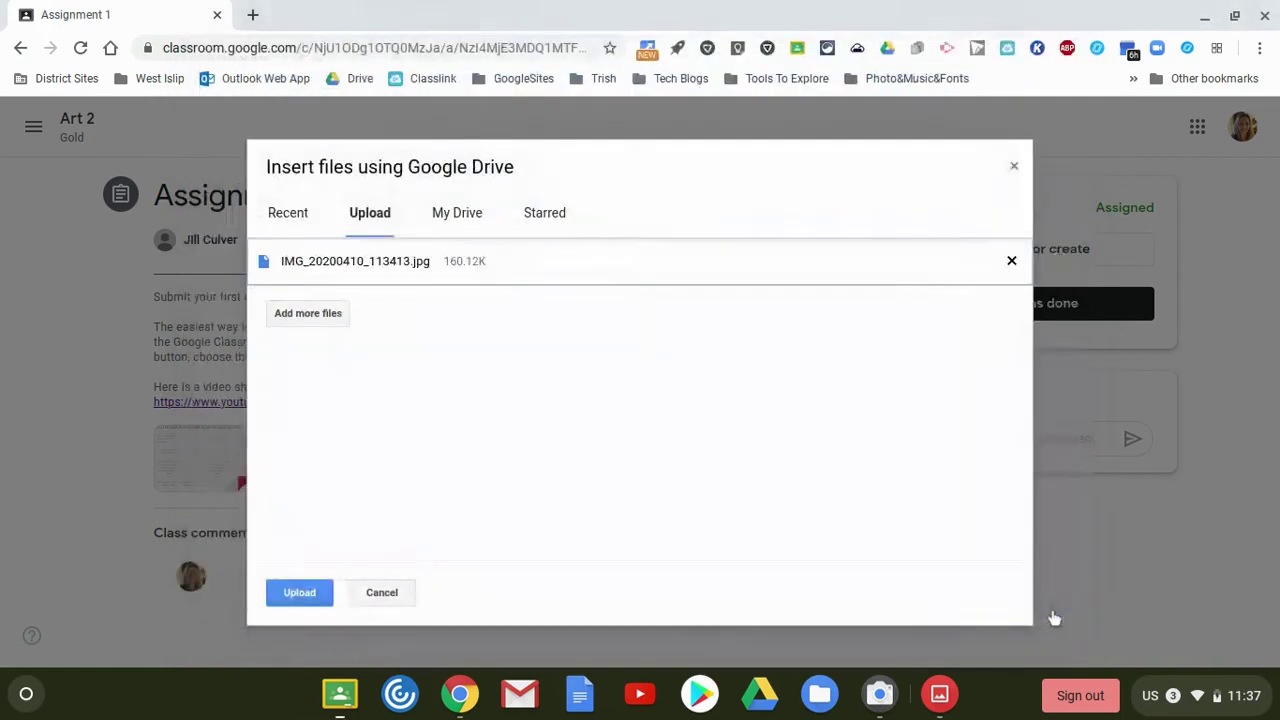
Step: Upload IMG_20200410_113413.jpg to Assignment 1 and turn in the work
left_click(299, 593)
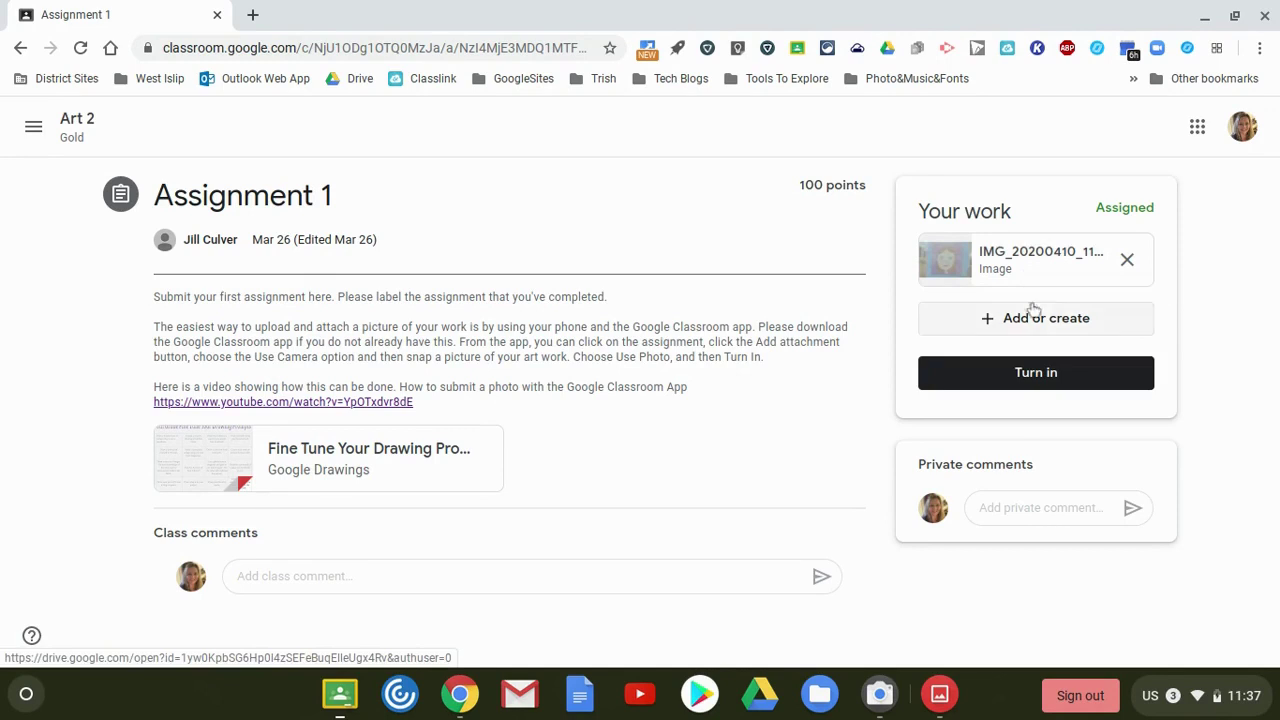
left_click(1040, 379)
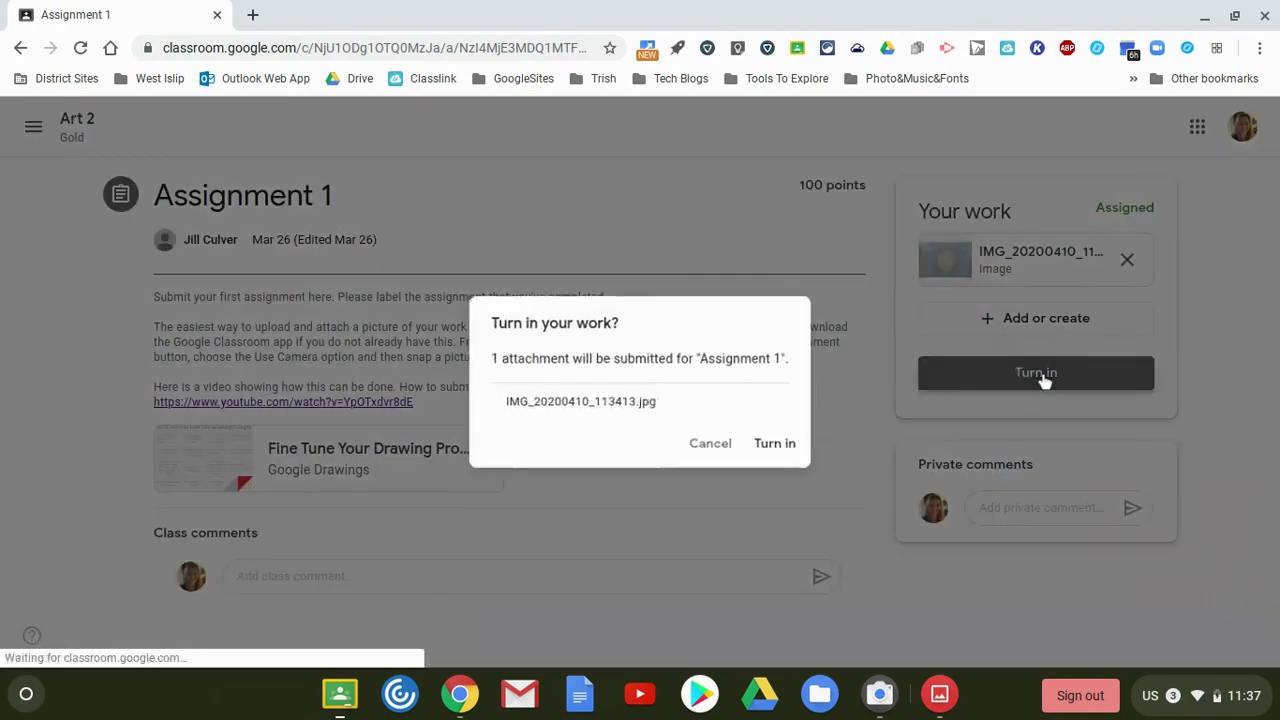
left_click(792, 449)
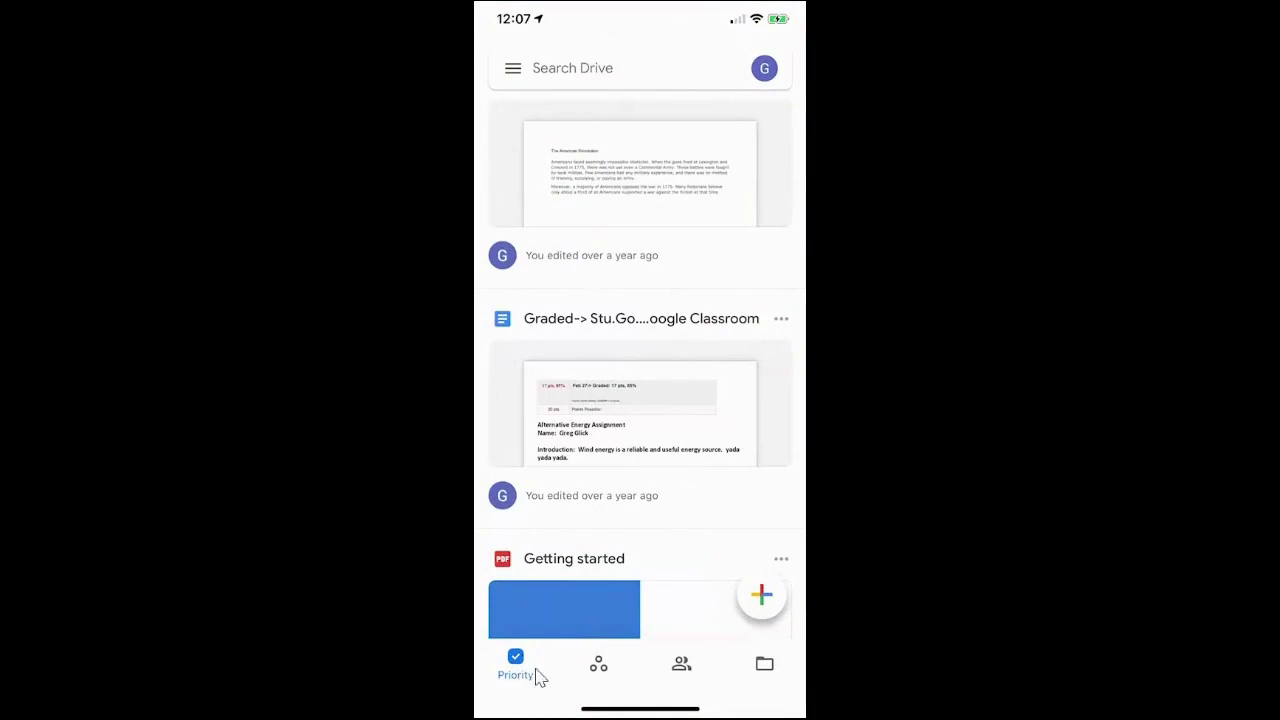
Step: Create a new folder named 'Photos of my work' in My Drive
left_click(764, 666)
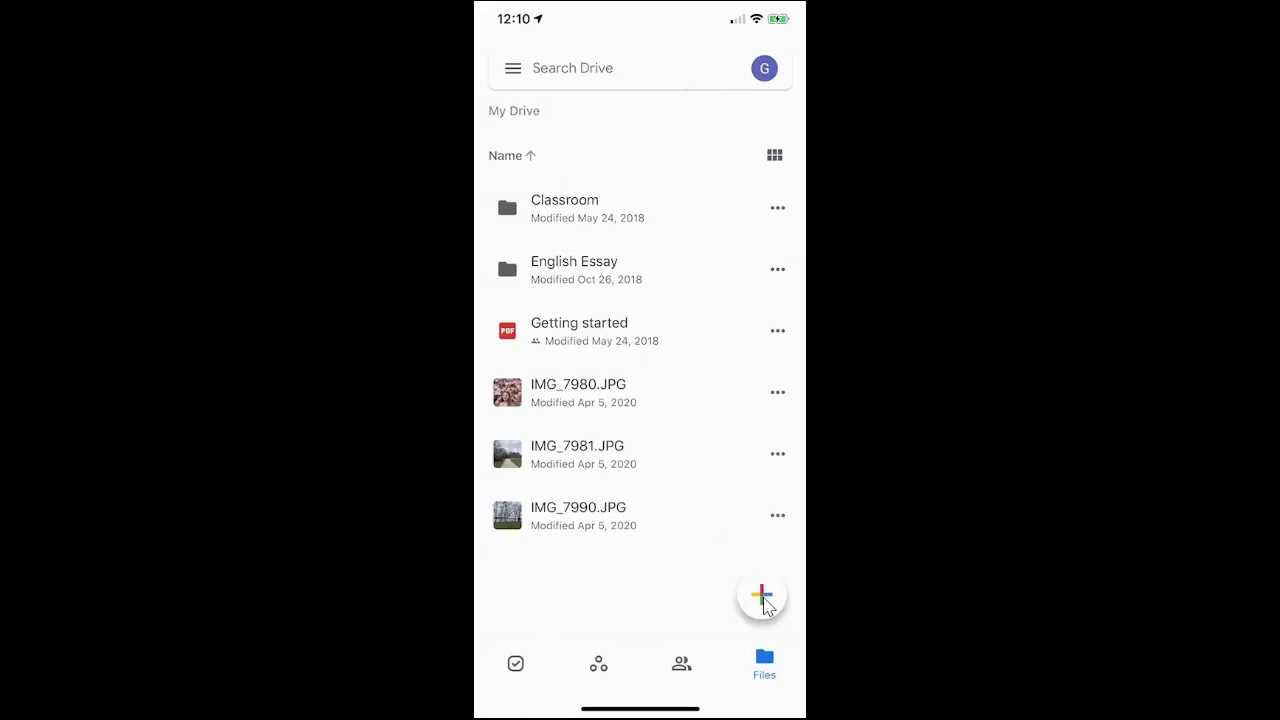
left_click(764, 600)
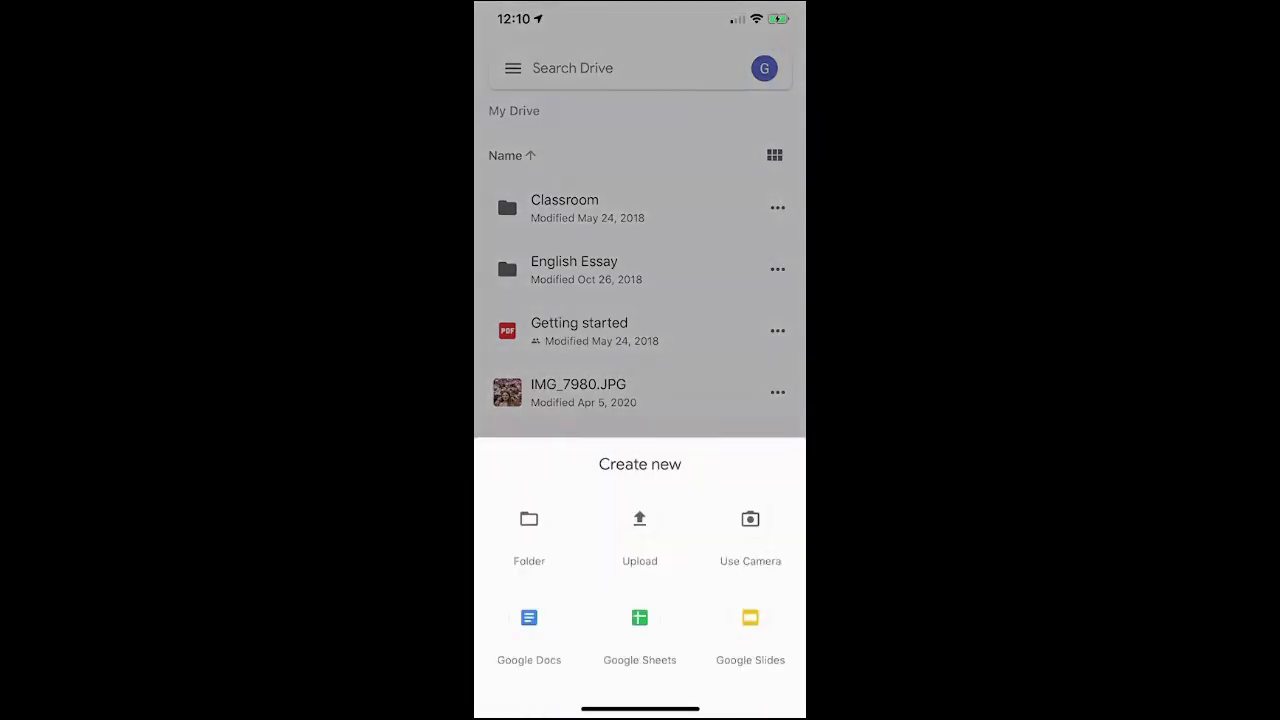
left_click(531, 543)
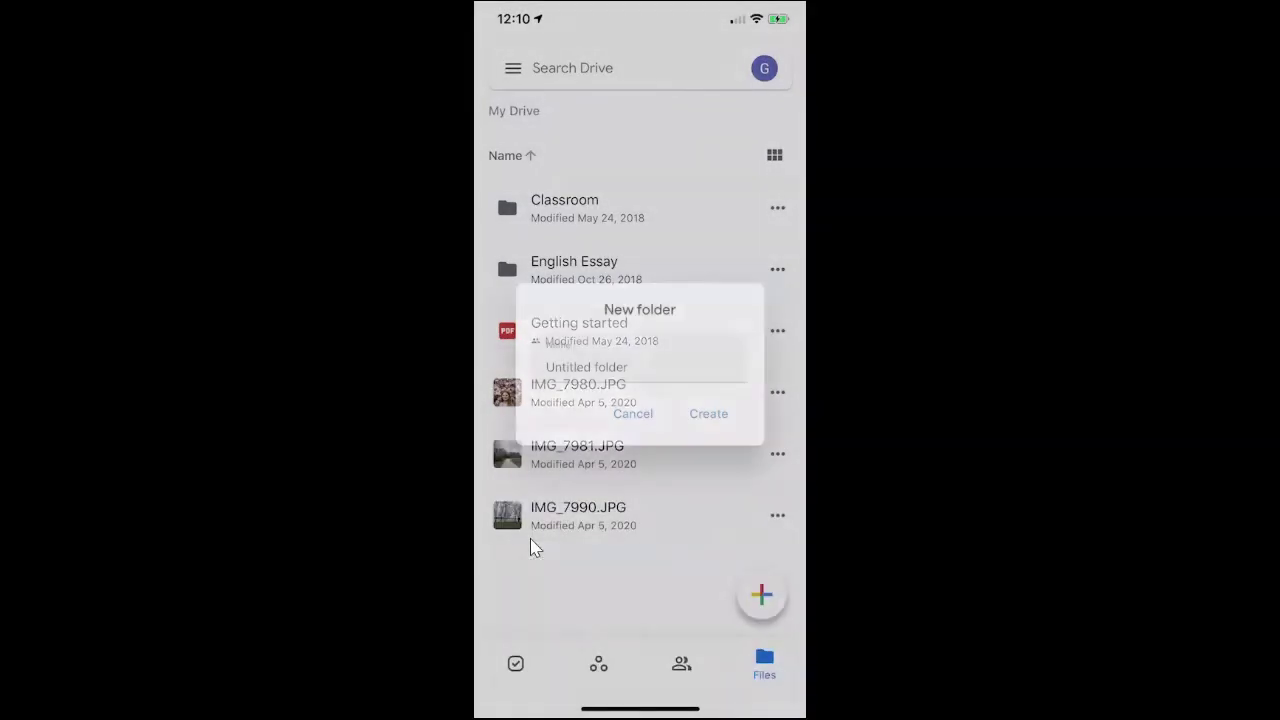
type("Photos of my work")
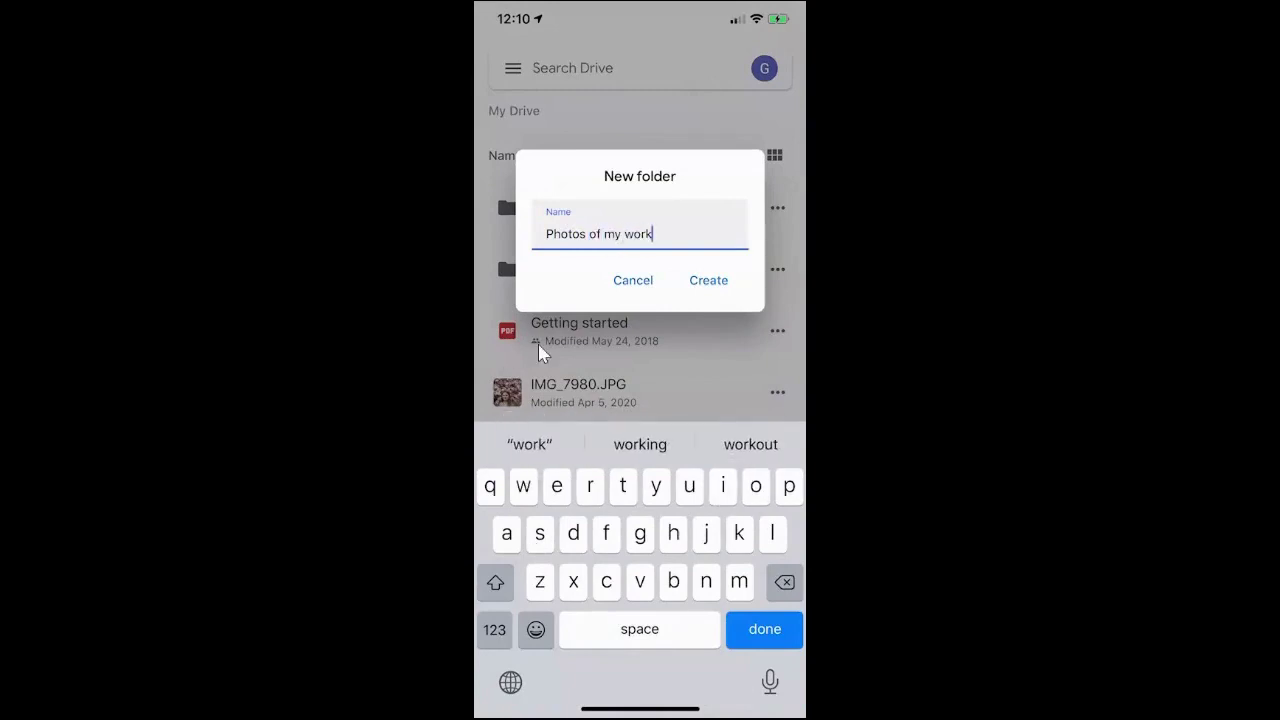
left_click(710, 288)
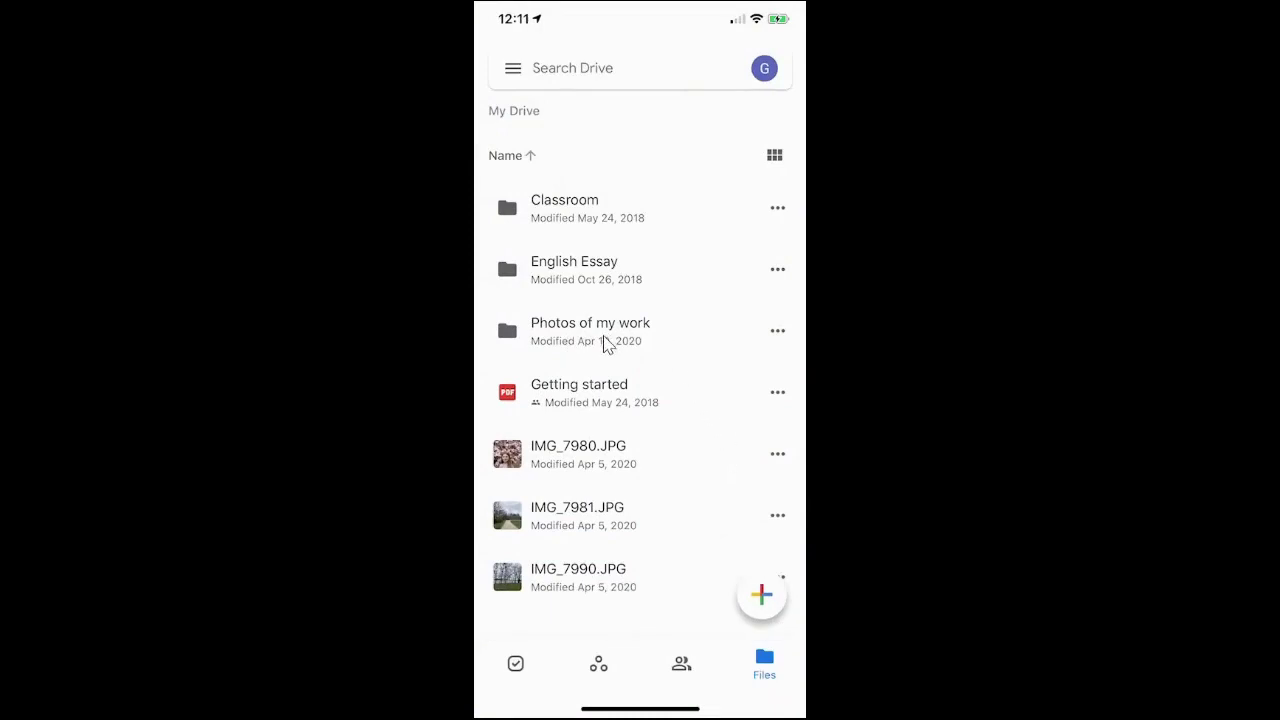
Step: Photograph the bridge-and-skyline artwork with the camera and upload it as IMG_8121.JPG into Photos of my work
left_click(605, 344)
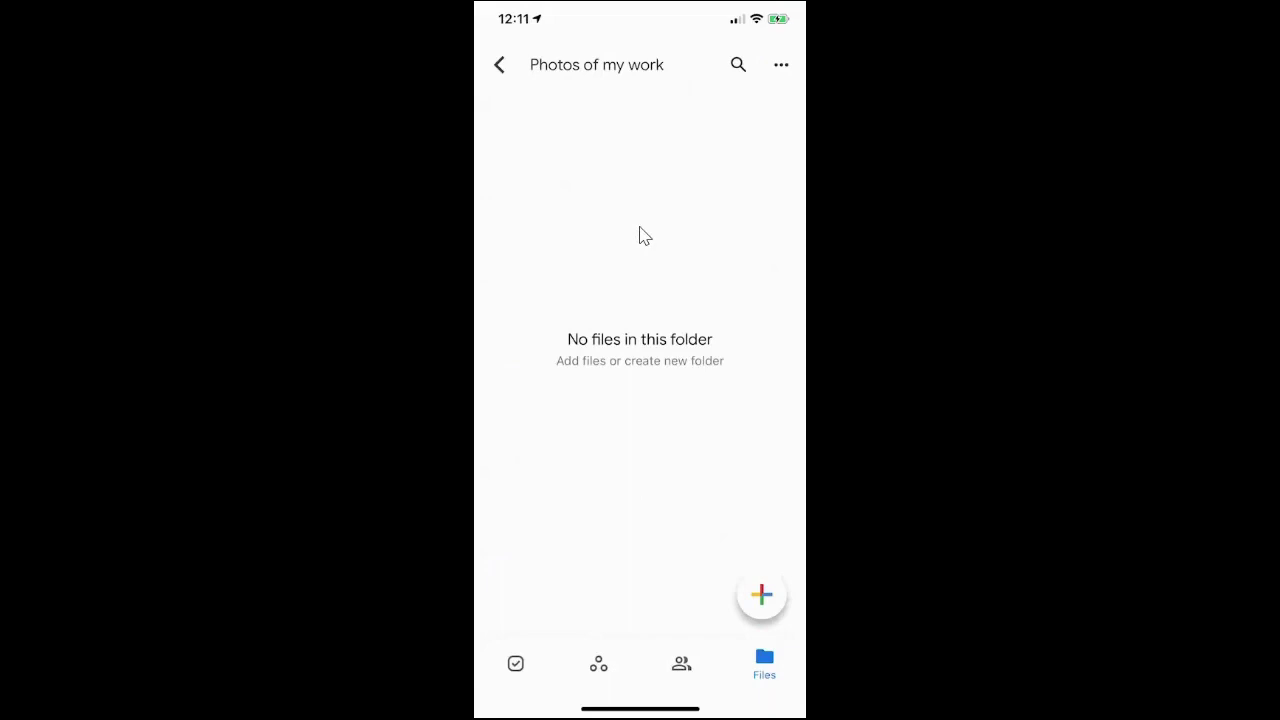
left_click(764, 600)
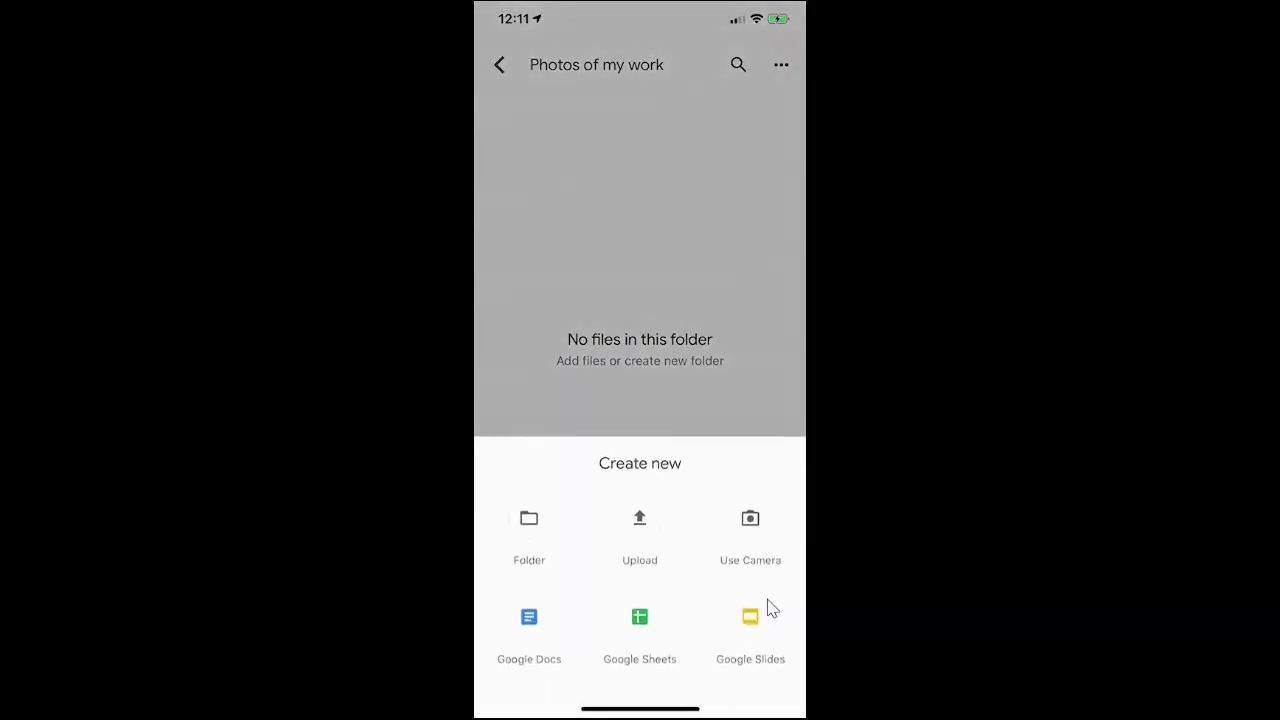
left_click(758, 525)
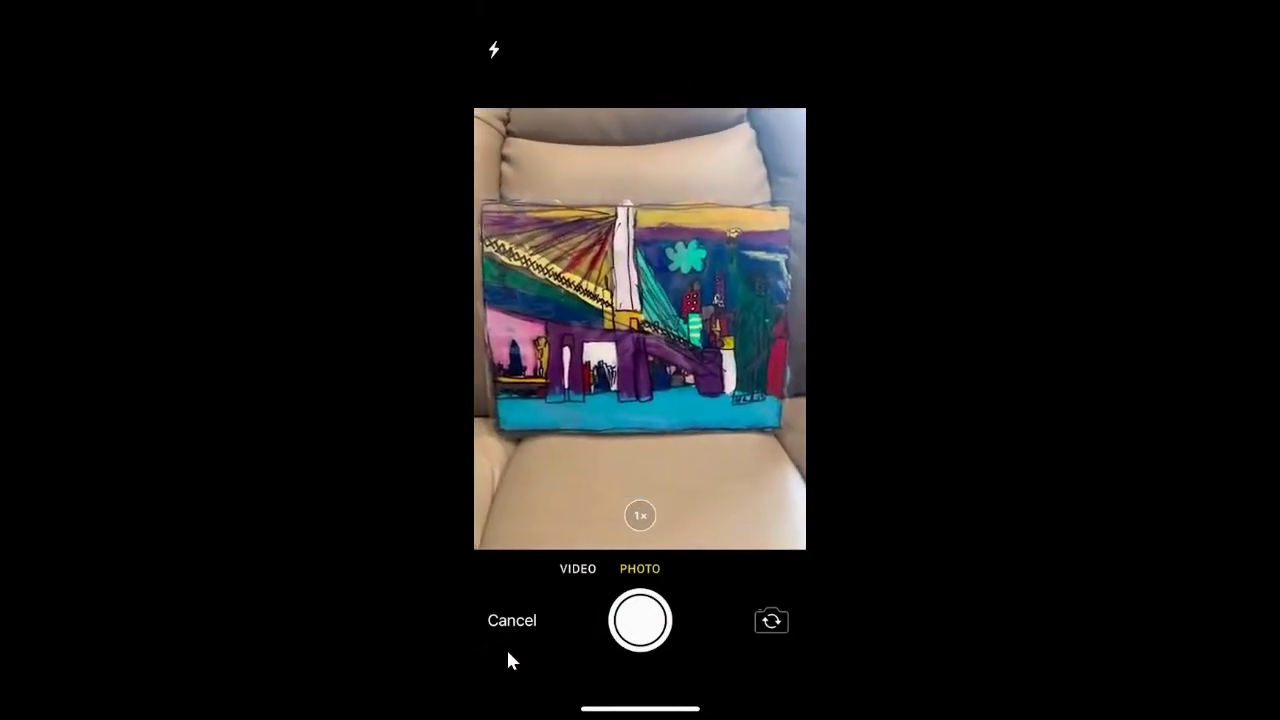
key("space")
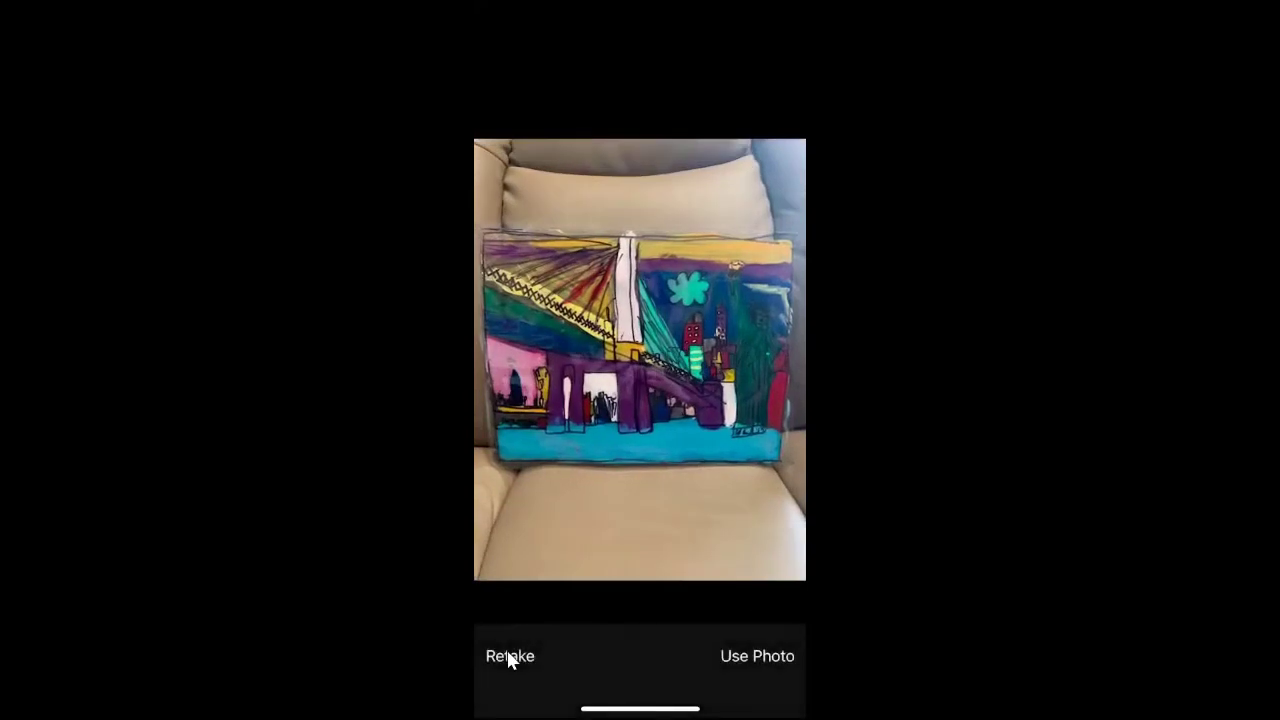
left_click(750, 664)
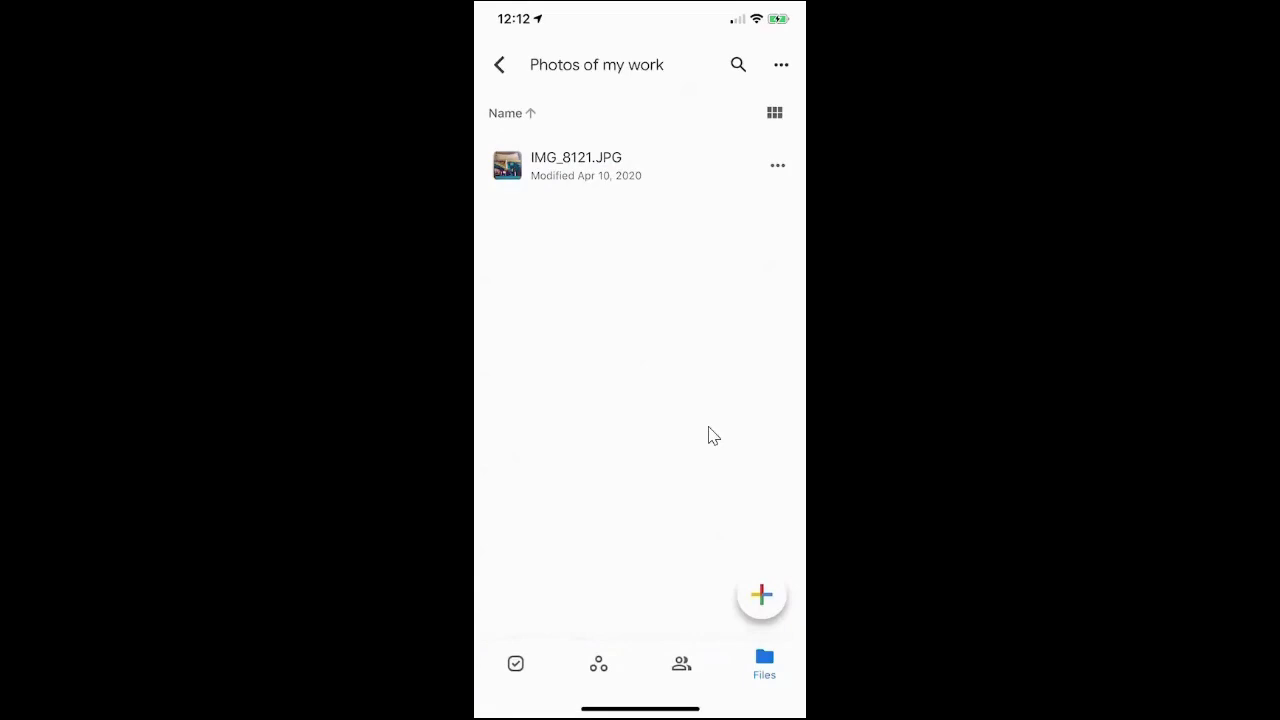
Step: Start uploading existing files to Photos of my work from the phone's Recents photo album
left_click(763, 598)
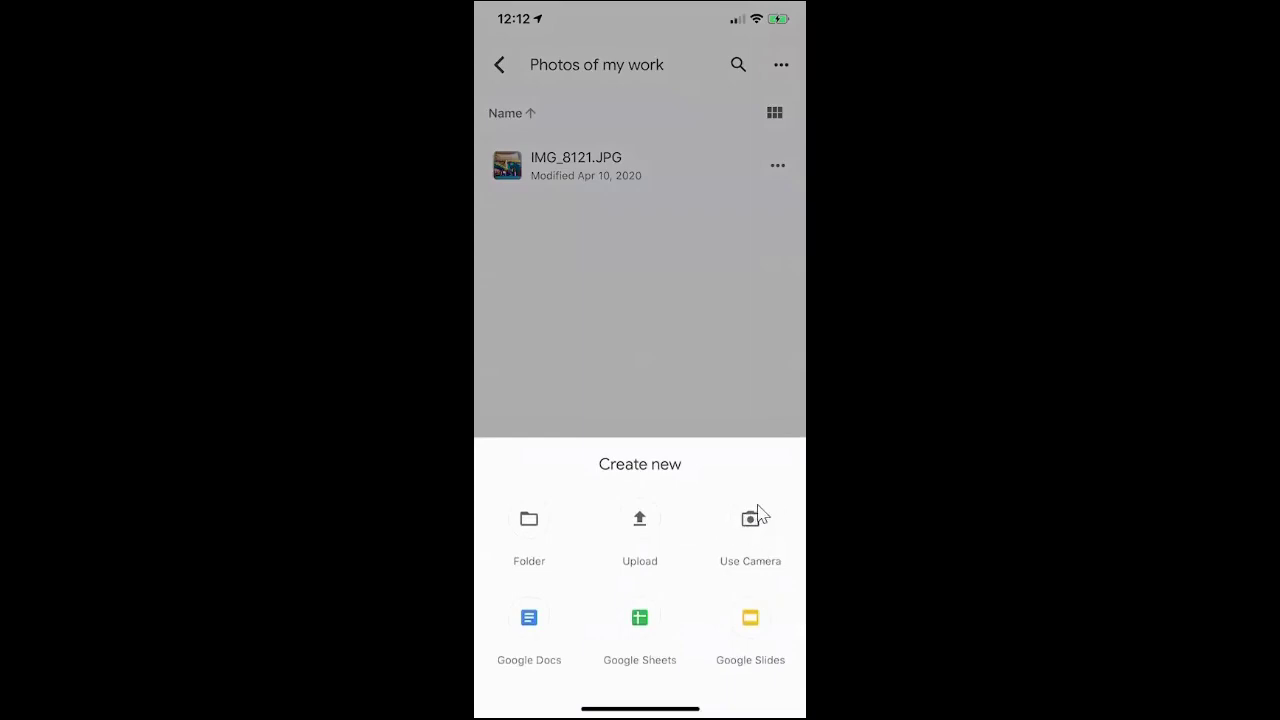
left_click(638, 535)
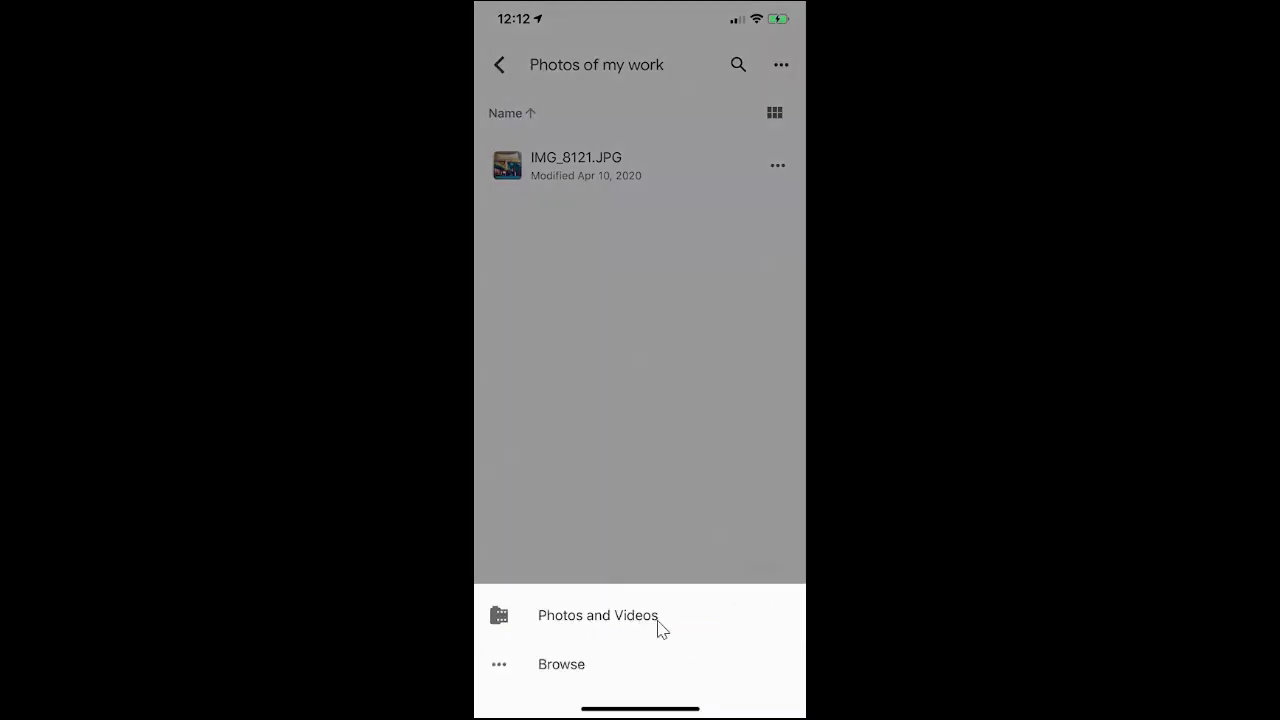
left_click(595, 617)
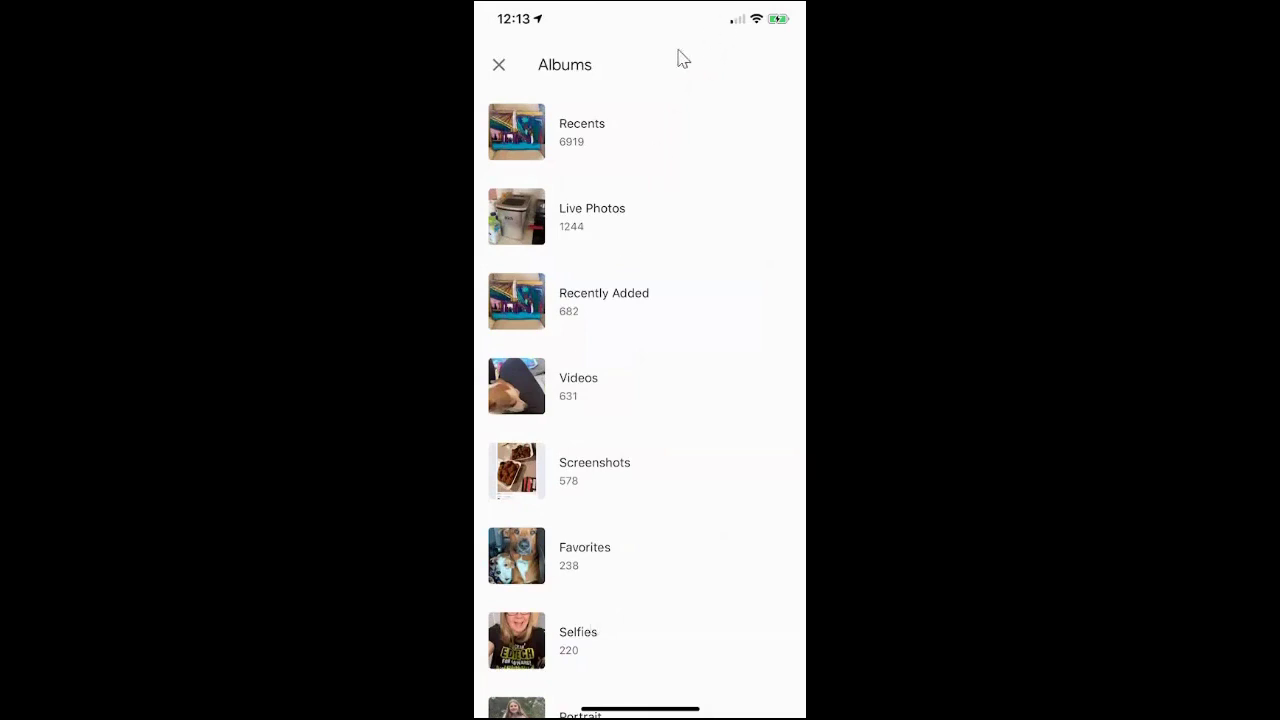
left_click(595, 148)
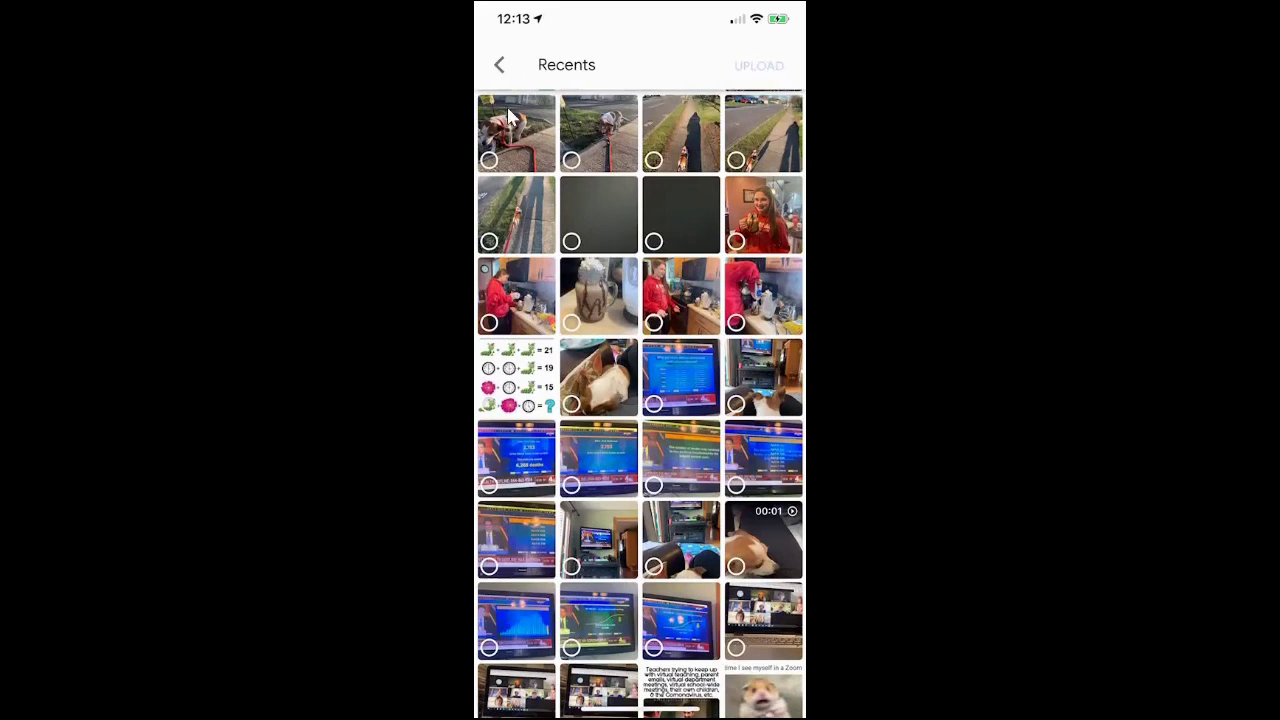
Step: Select the first two photos and the dog photo, then upload them to the folder
left_click(507, 113)
left_click(598, 133)
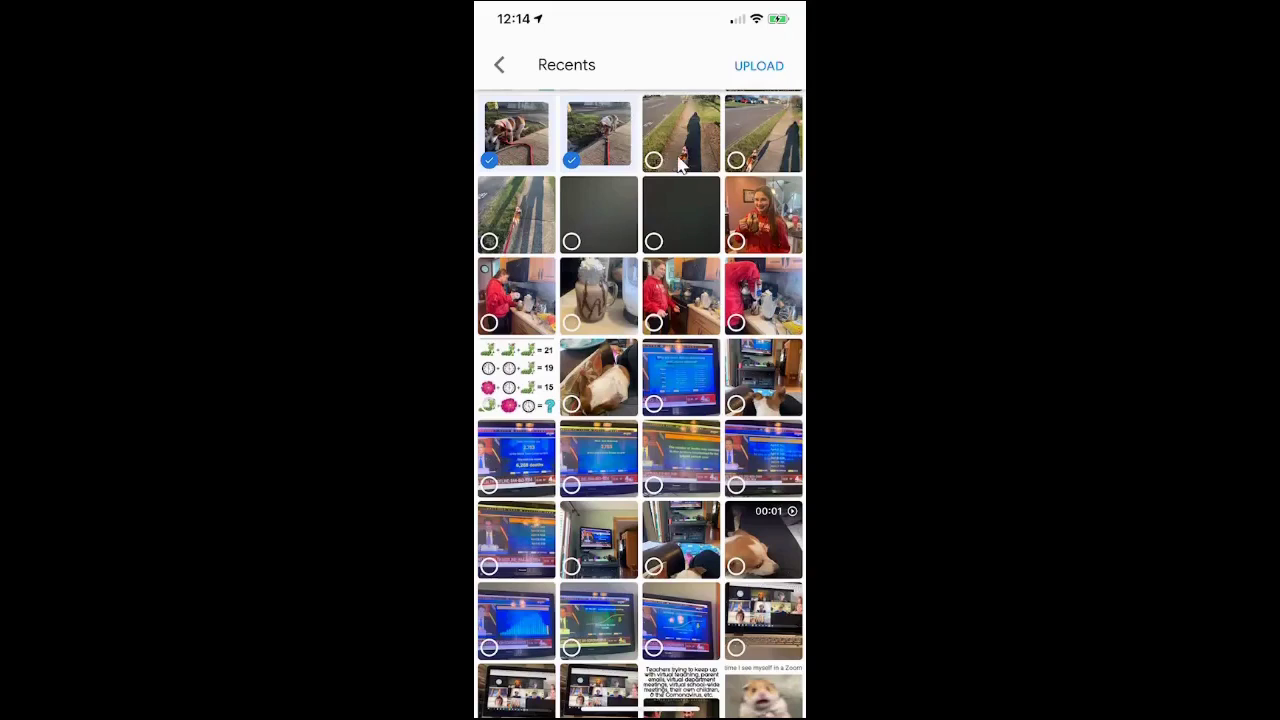
scroll(752, 225, "down", 3)
scroll(752, 225, "down", 4)
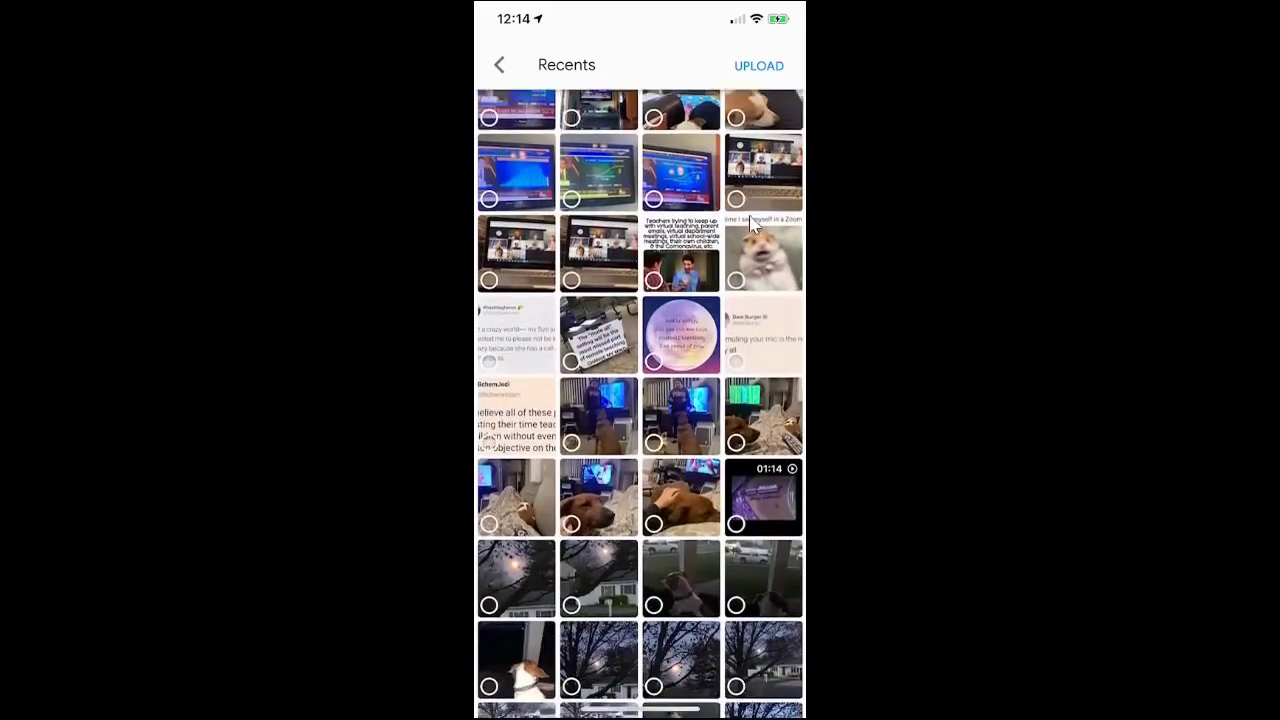
scroll(752, 225, "down", 2)
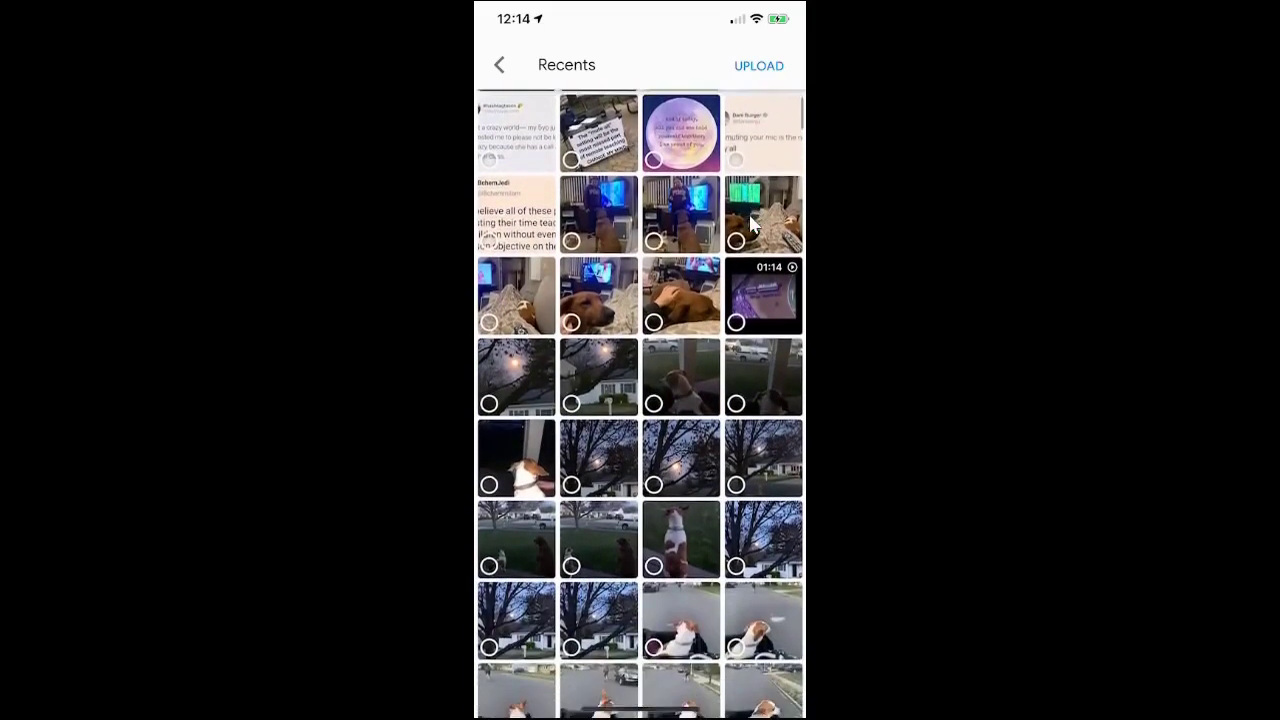
left_click(598, 245)
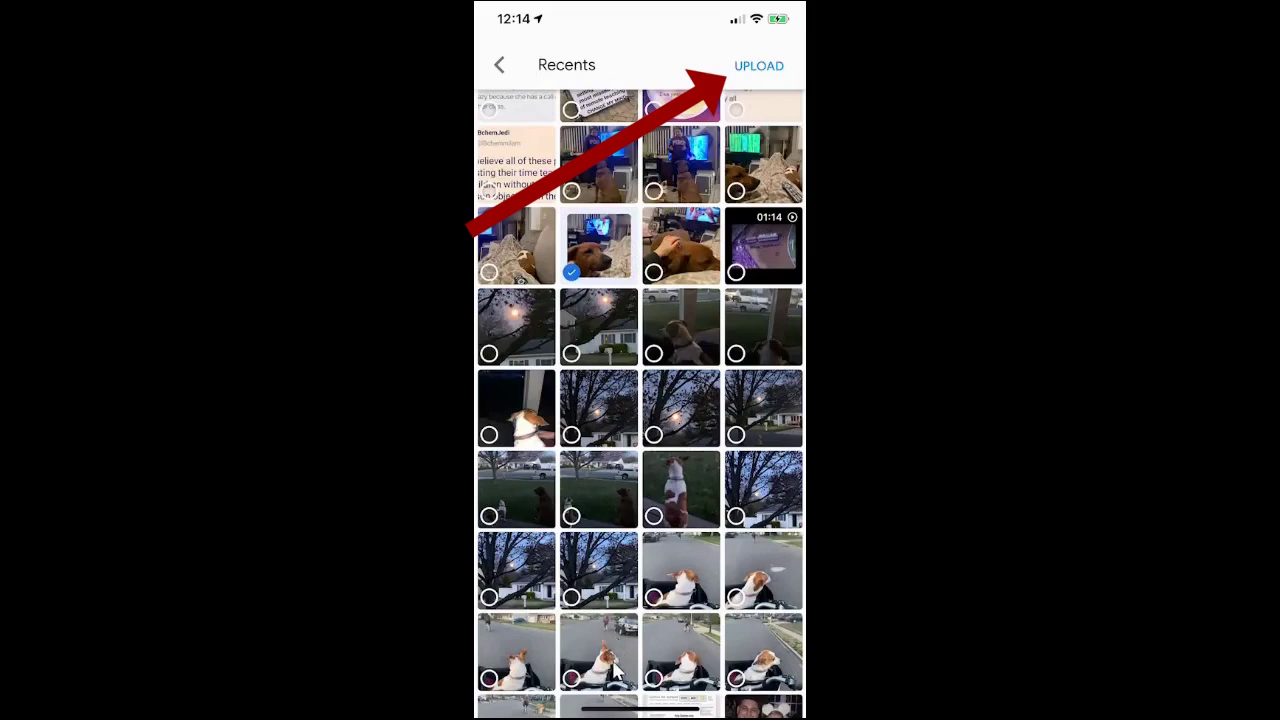
left_click(759, 65)
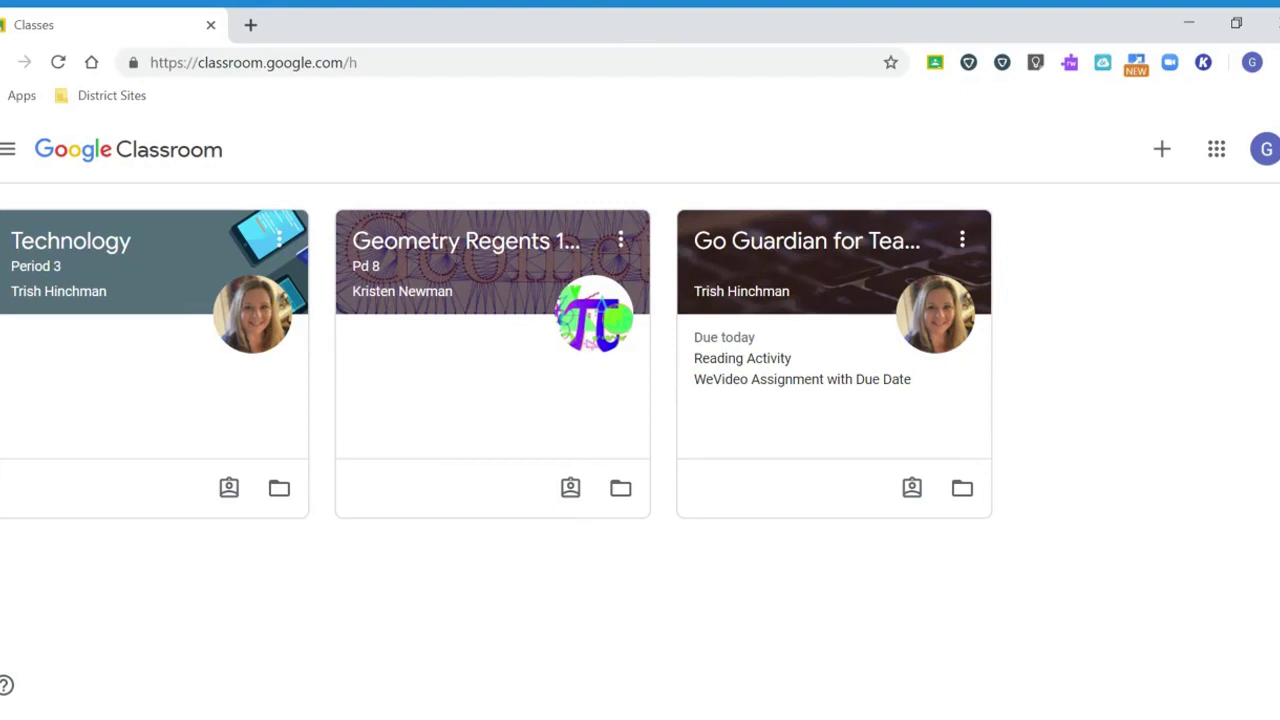
Step: Open Assignment 2 from the Technology class's Classwork and show its Add or create options
left_click(55, 257)
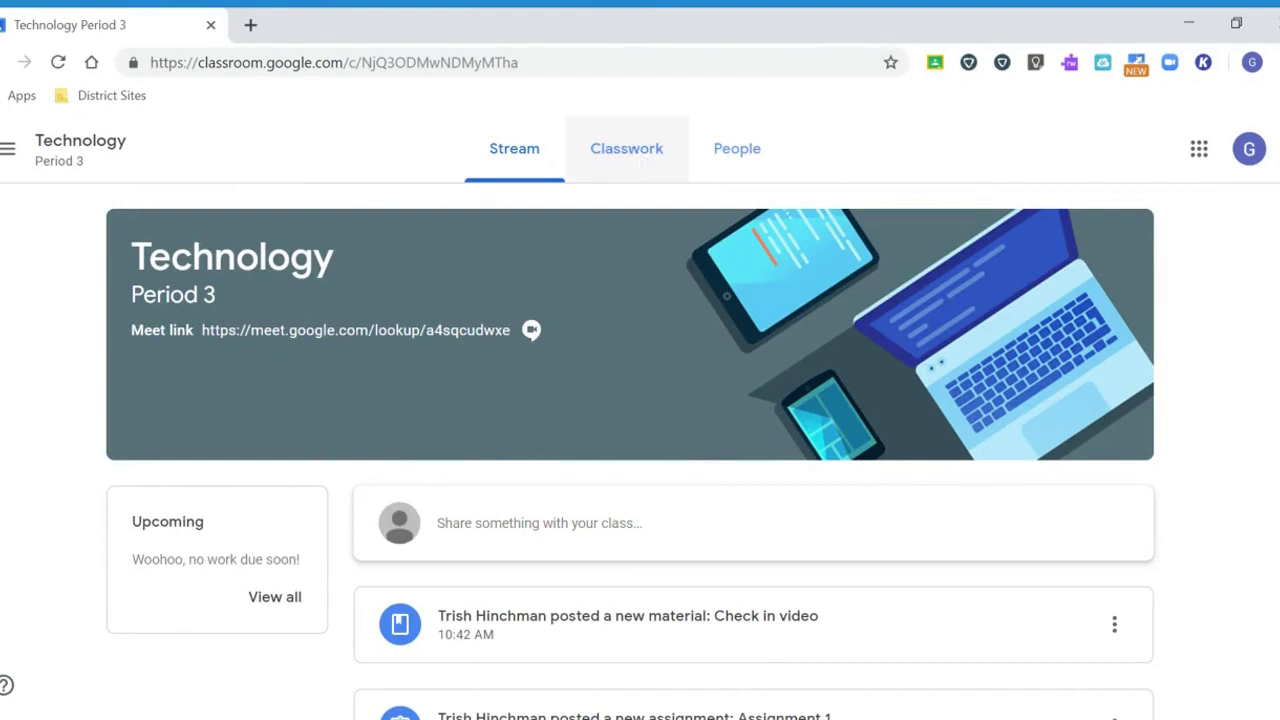
left_click(634, 160)
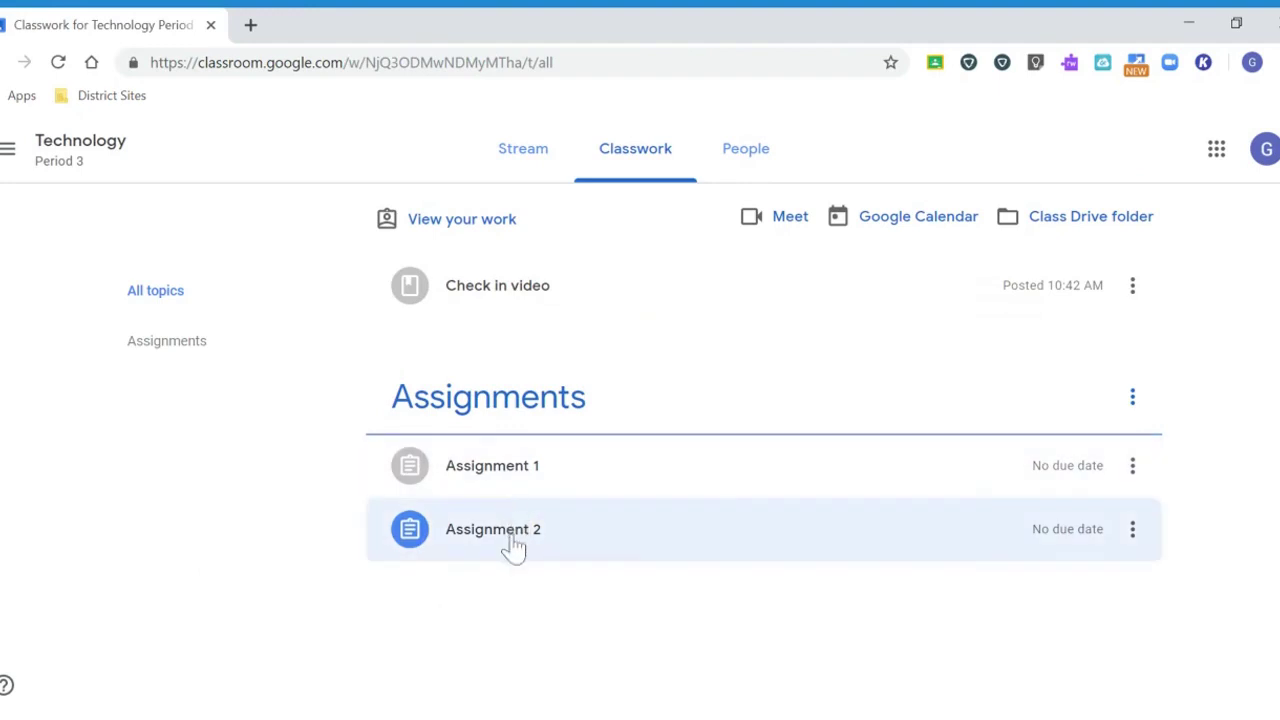
left_click(514, 547)
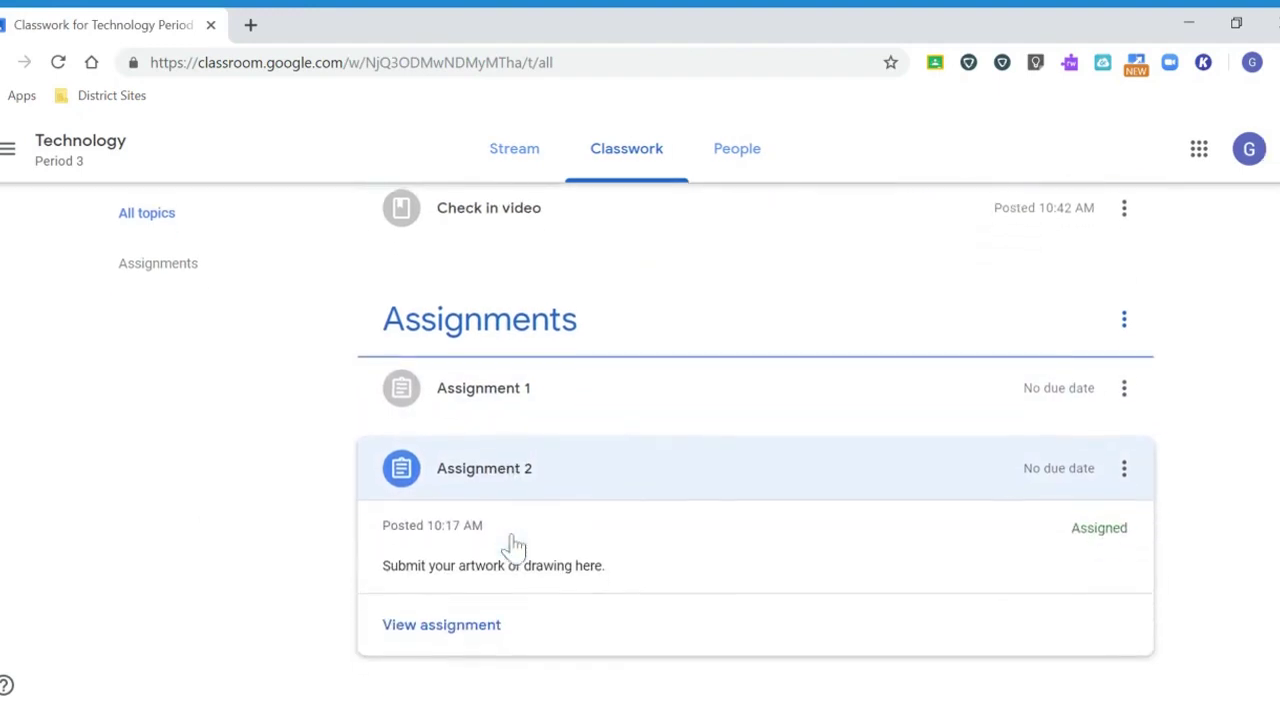
left_click(460, 625)
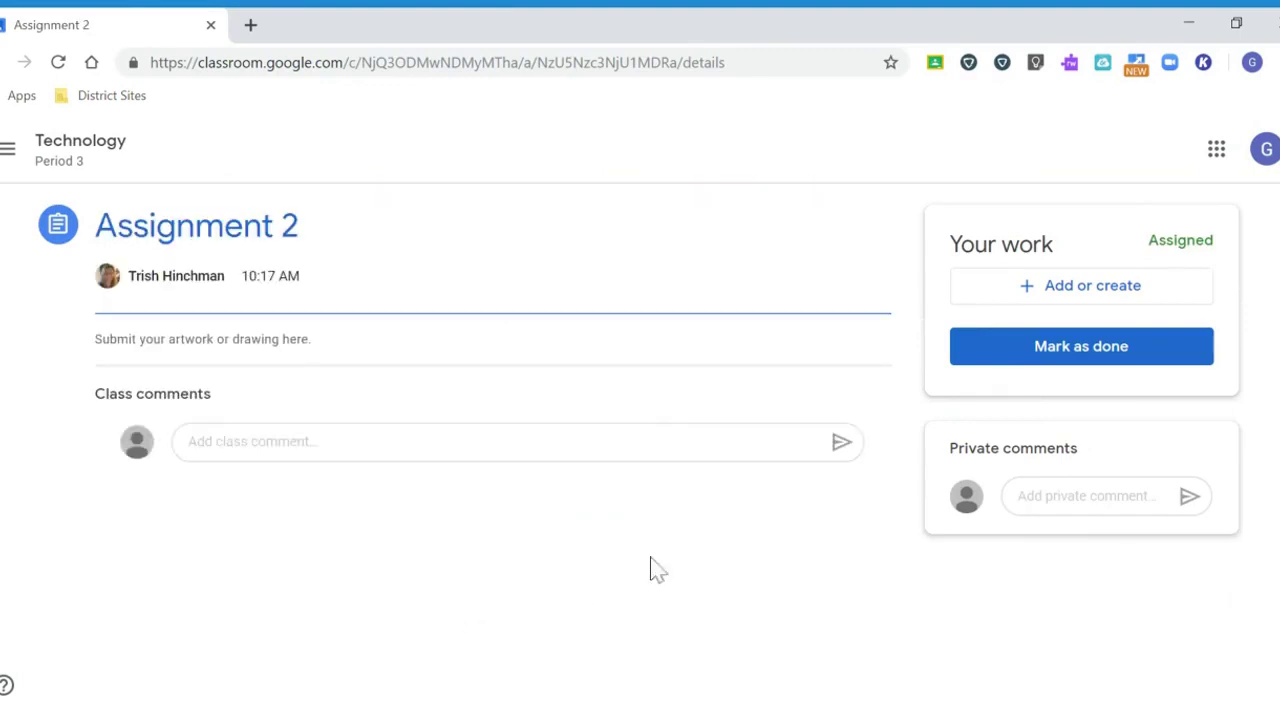
left_click(1100, 292)
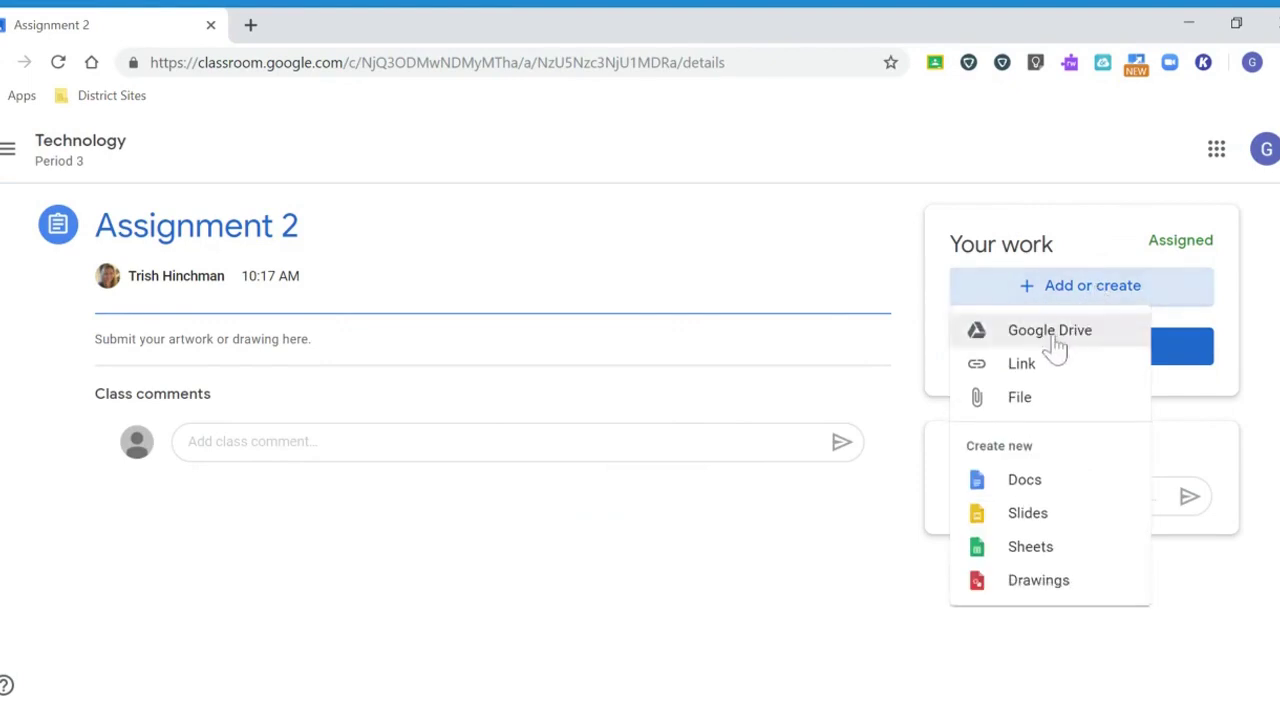
Step: Attach IMG_8121.JPG from the Drive folder Photos of my work to Assignment 2
left_click(1050, 332)
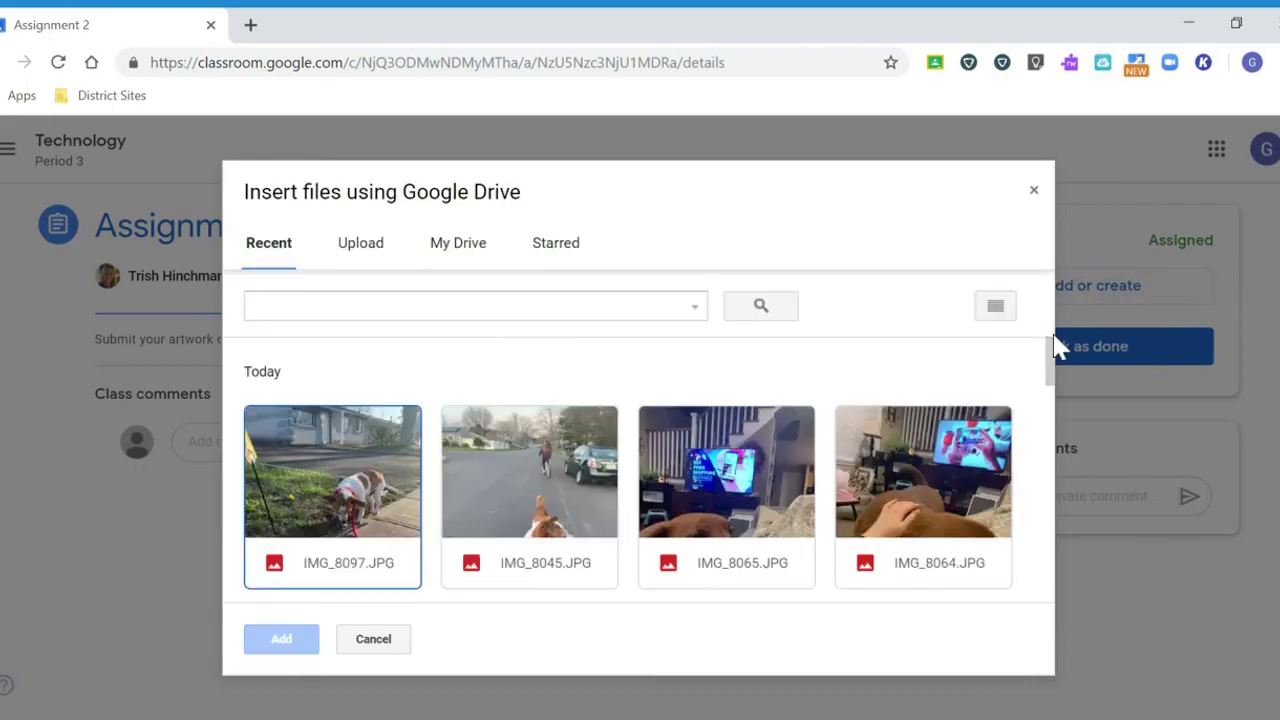
scroll(629, 491, "down", 2)
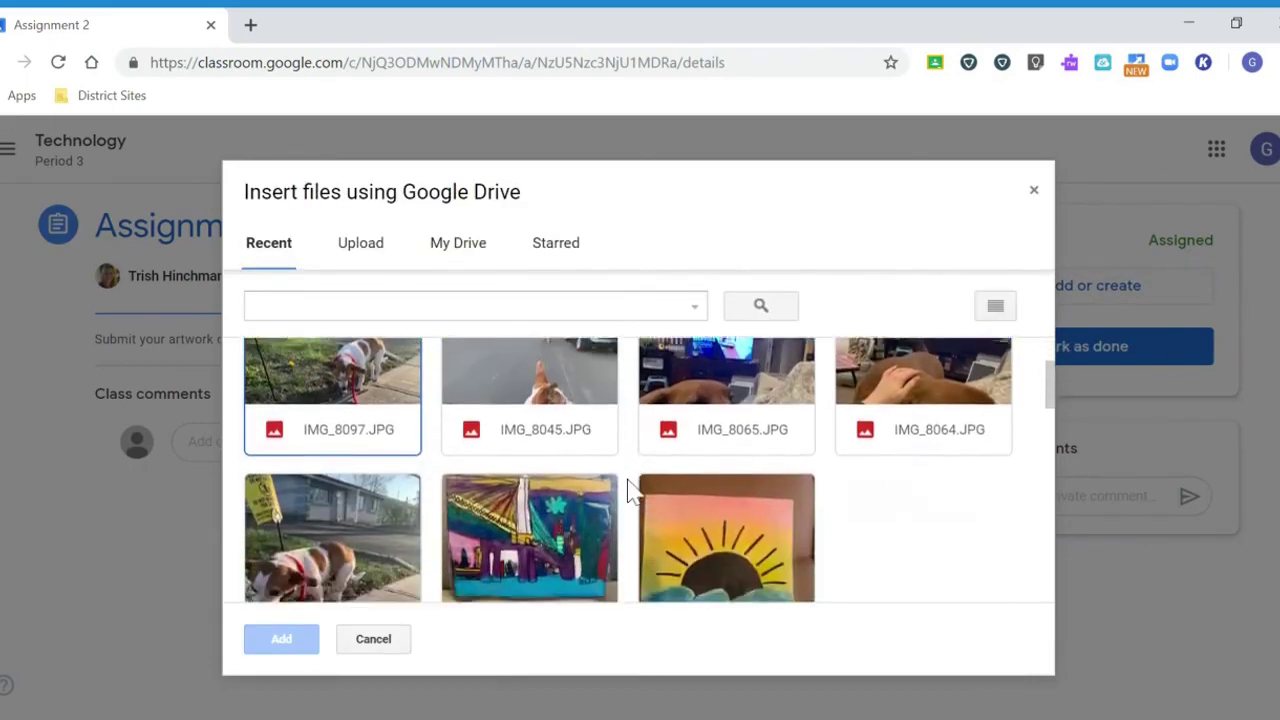
scroll(629, 491, "down", 1)
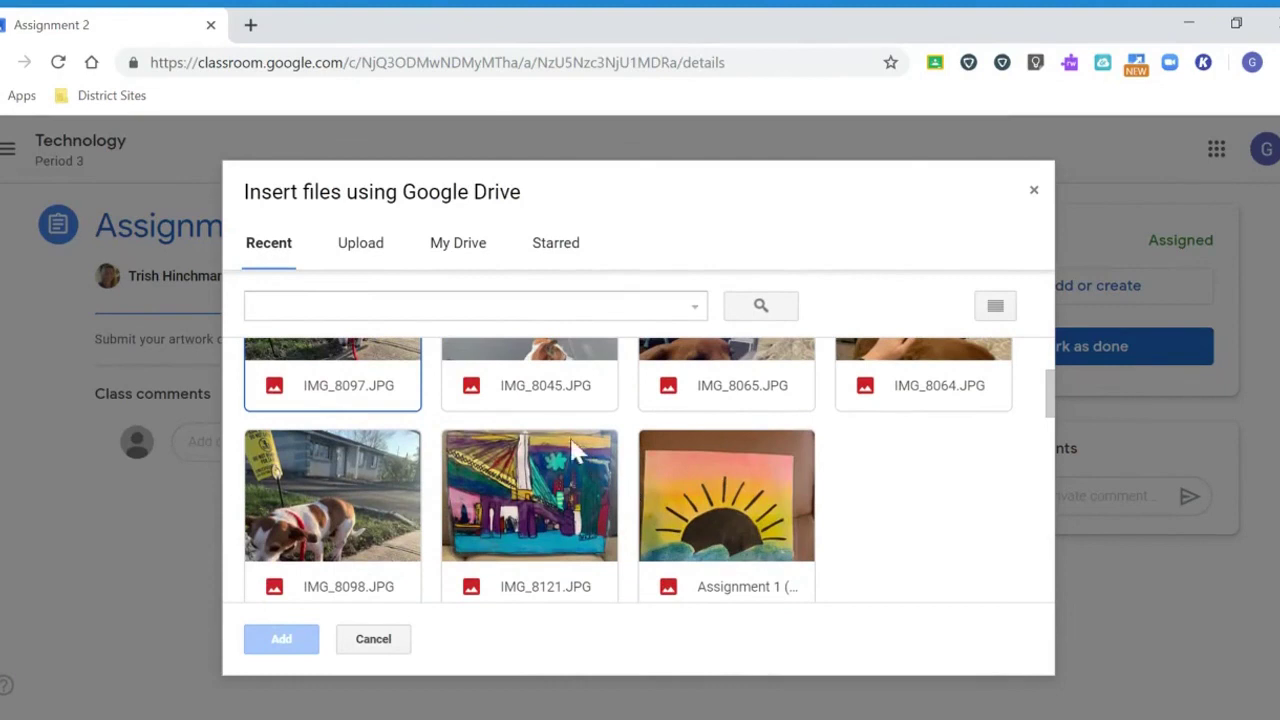
left_click(460, 250)
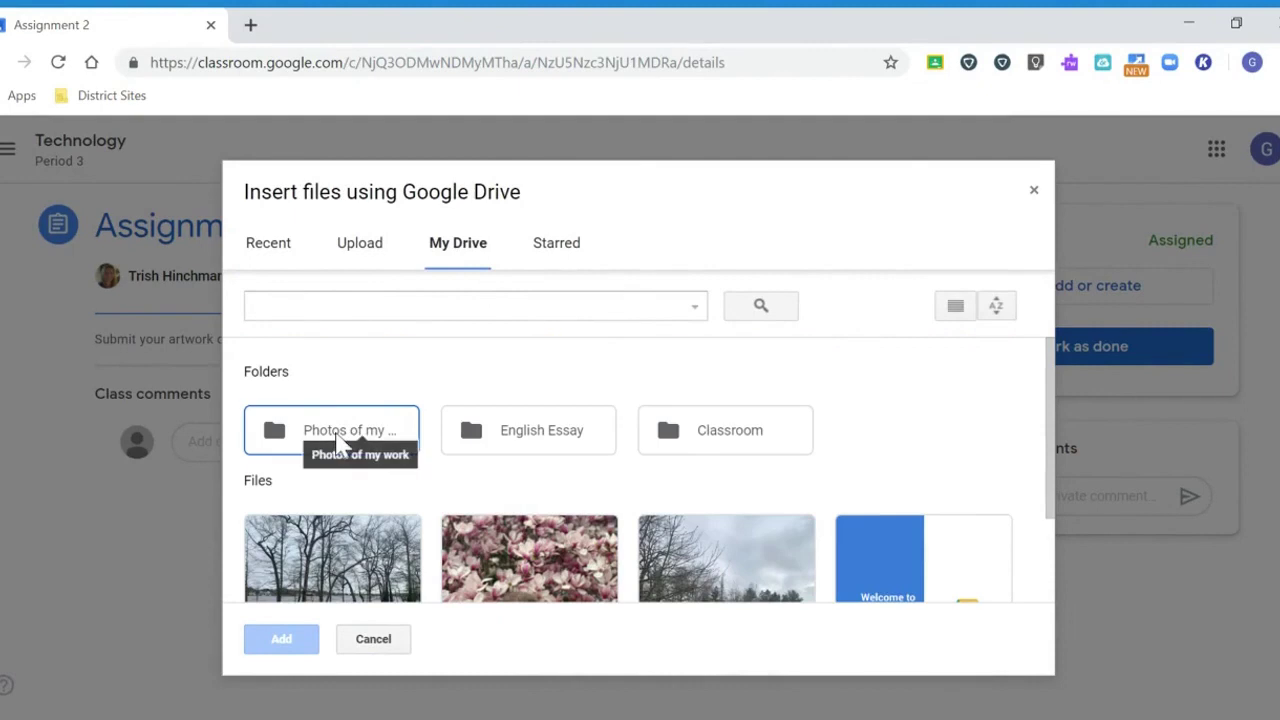
double_click(338, 441)
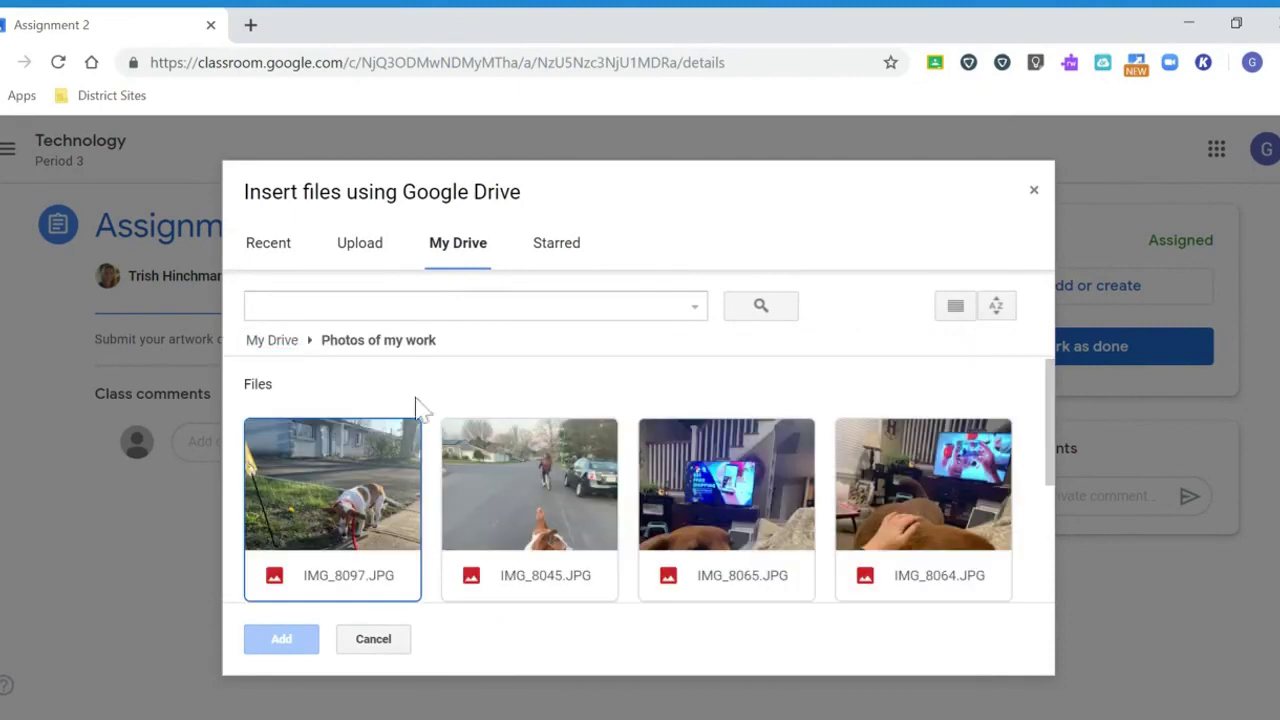
scroll(590, 420, "down", 3)
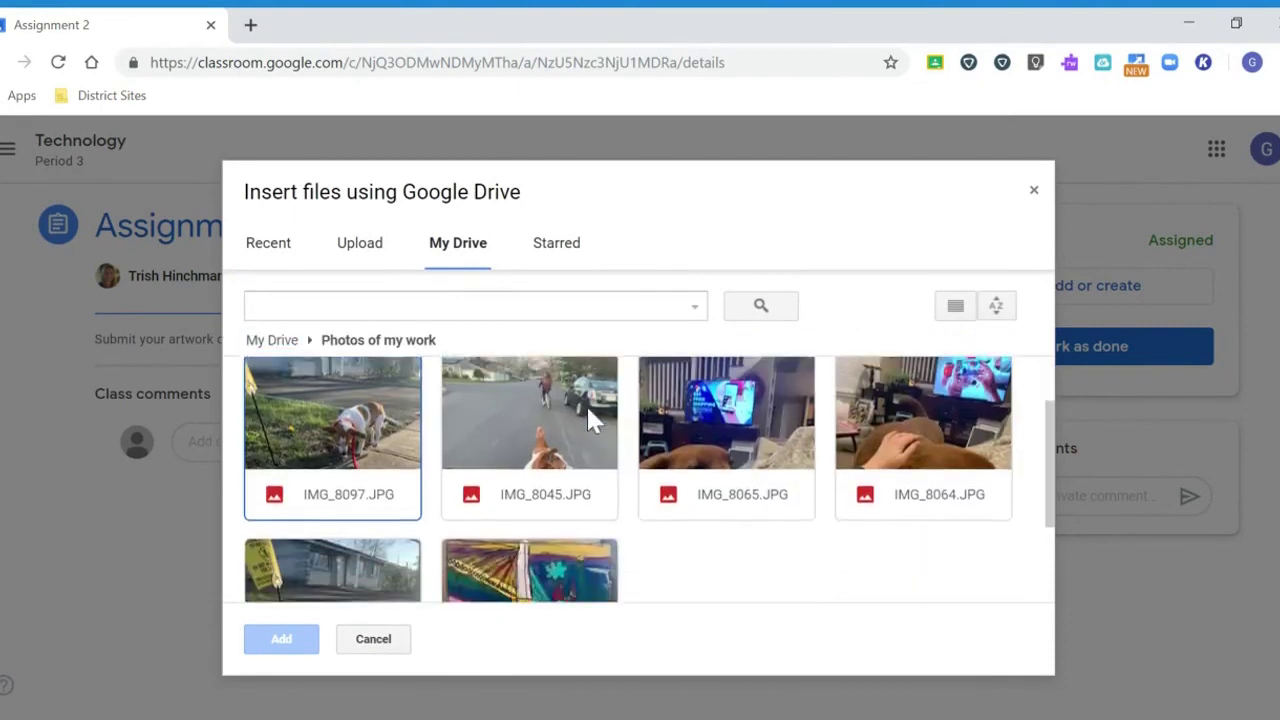
scroll(590, 420, "down", 1)
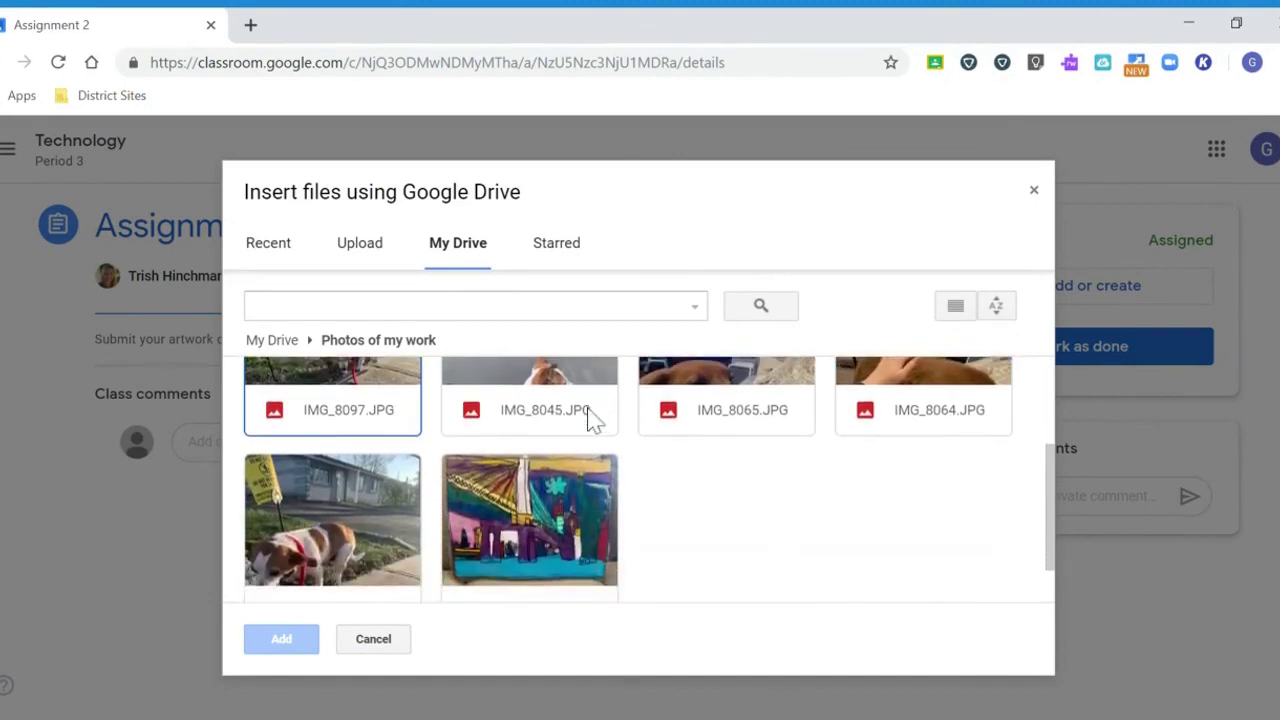
left_click(529, 504)
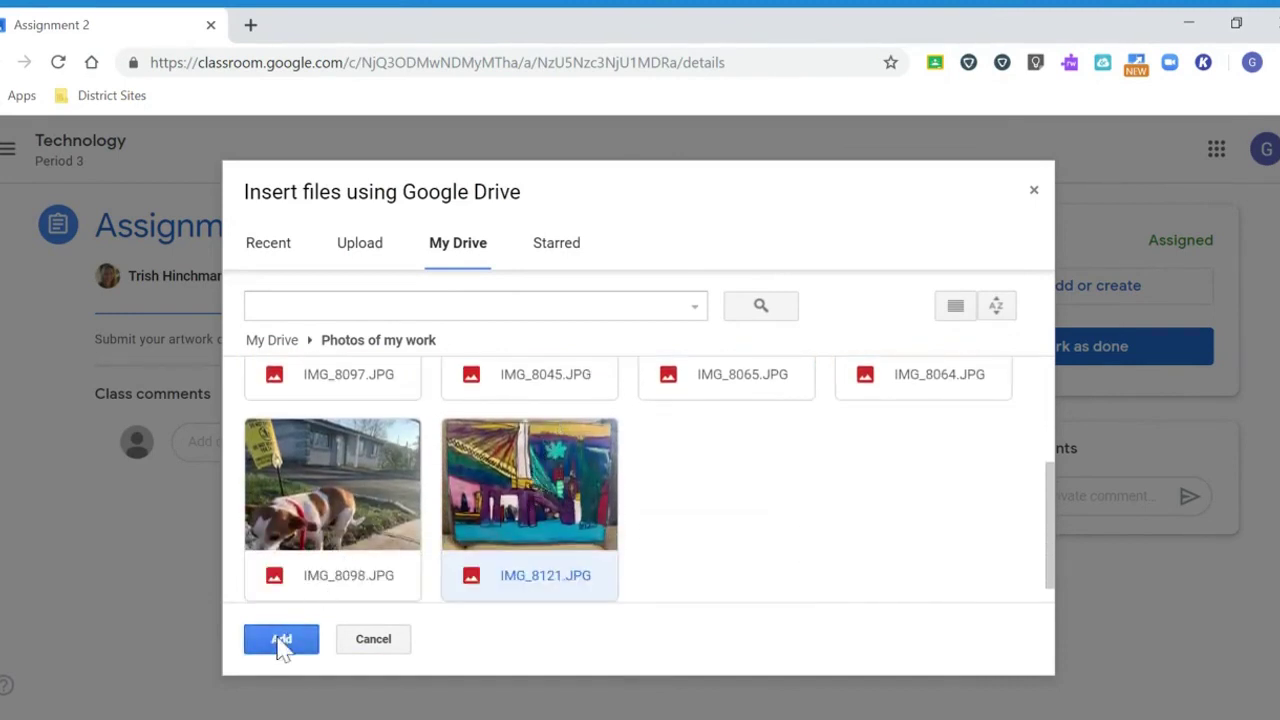
left_click(280, 642)
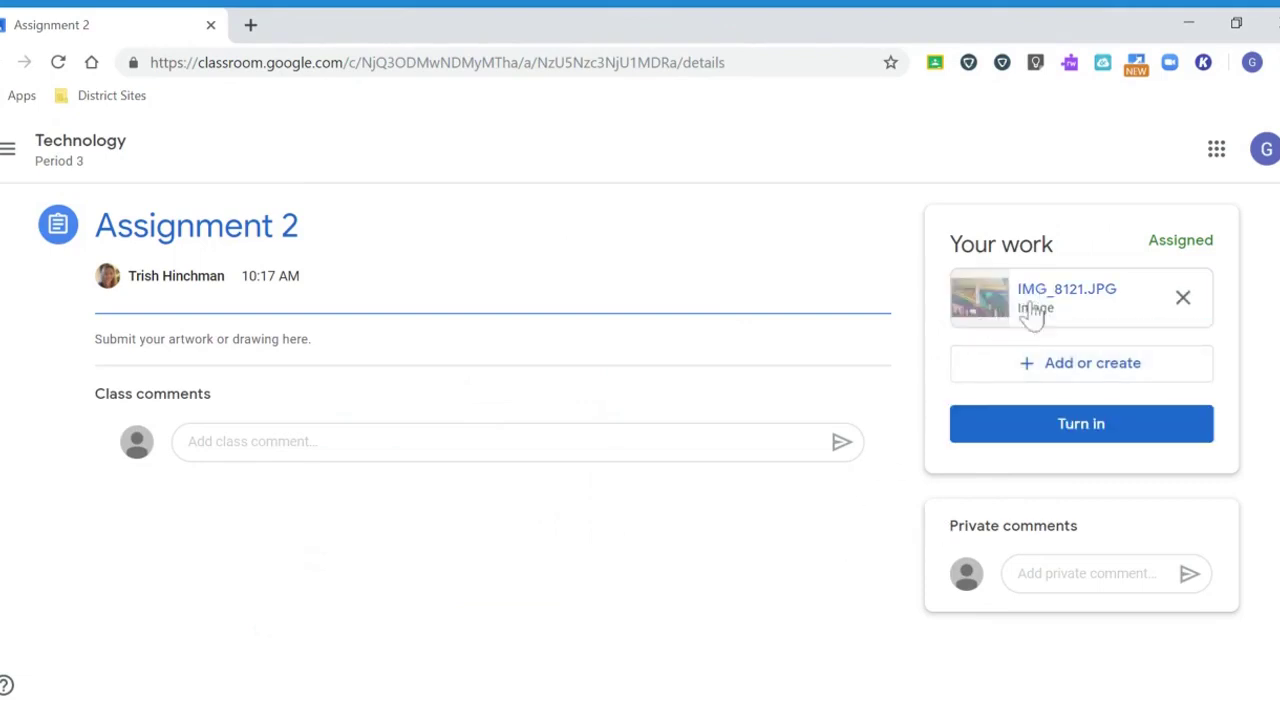
Step: Turn in Assignment 2 with IMG_8121.JPG and confirm the submission
left_click(1073, 432)
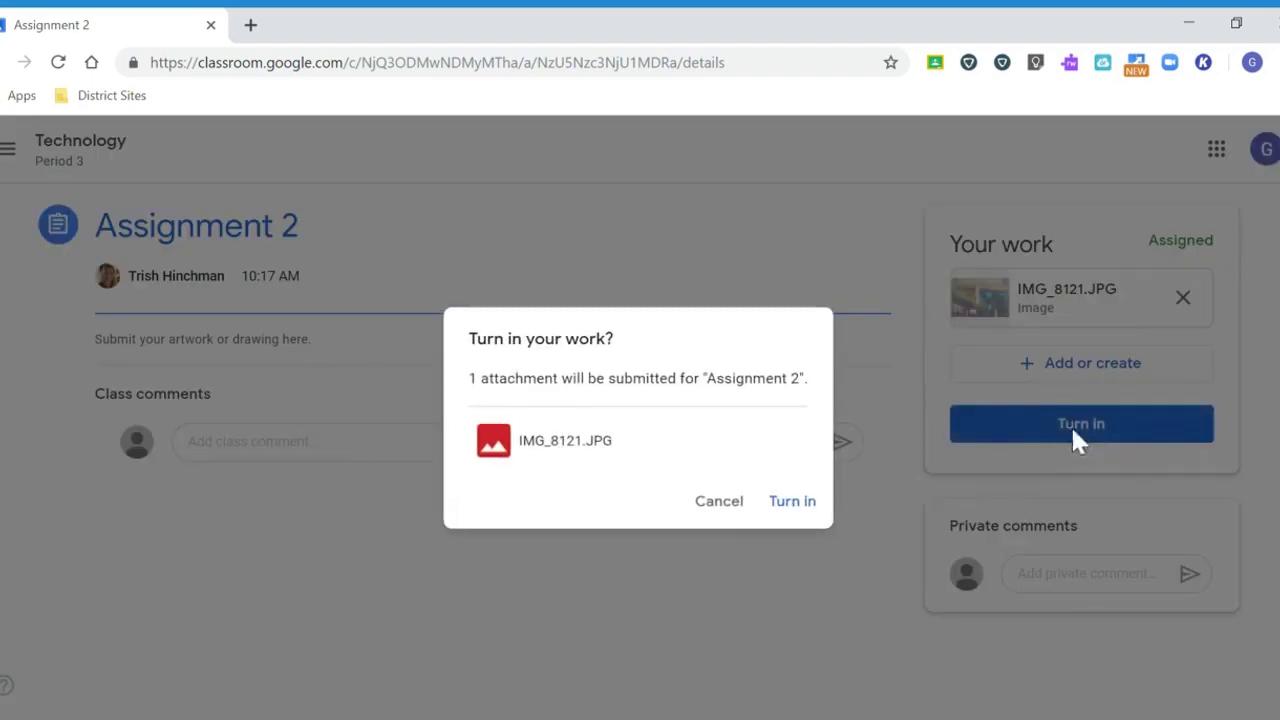
left_click(792, 505)
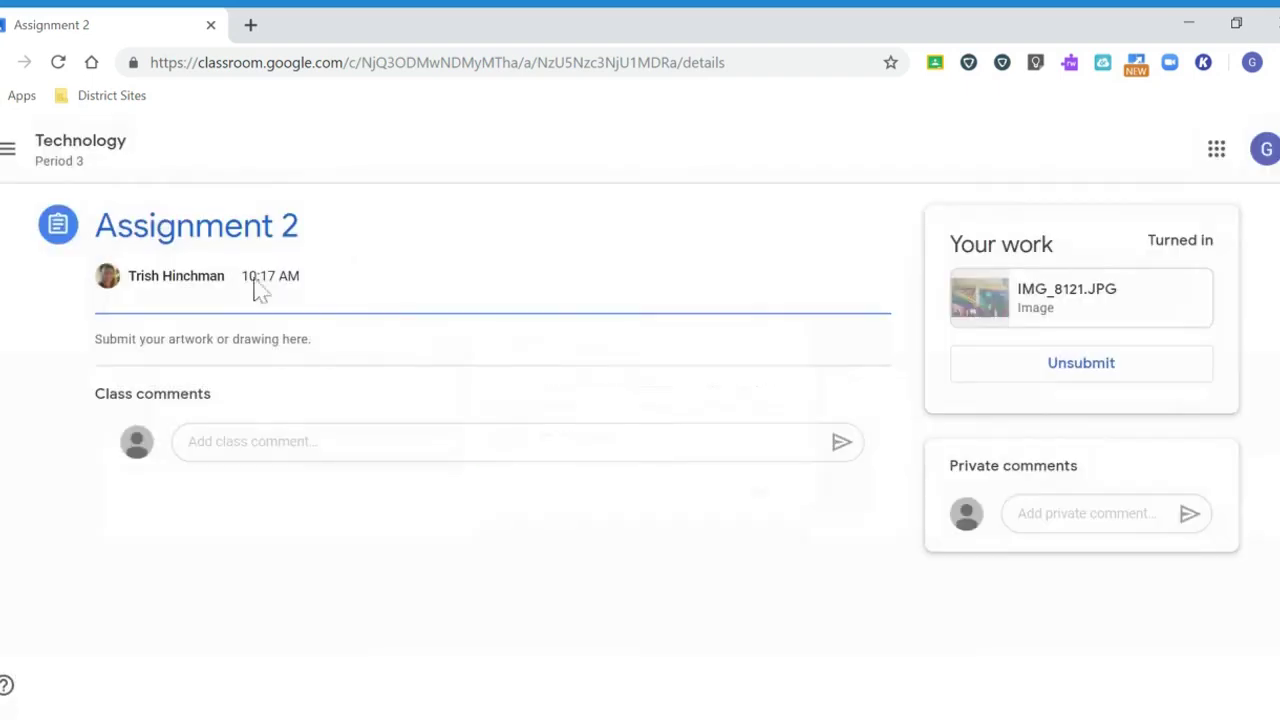